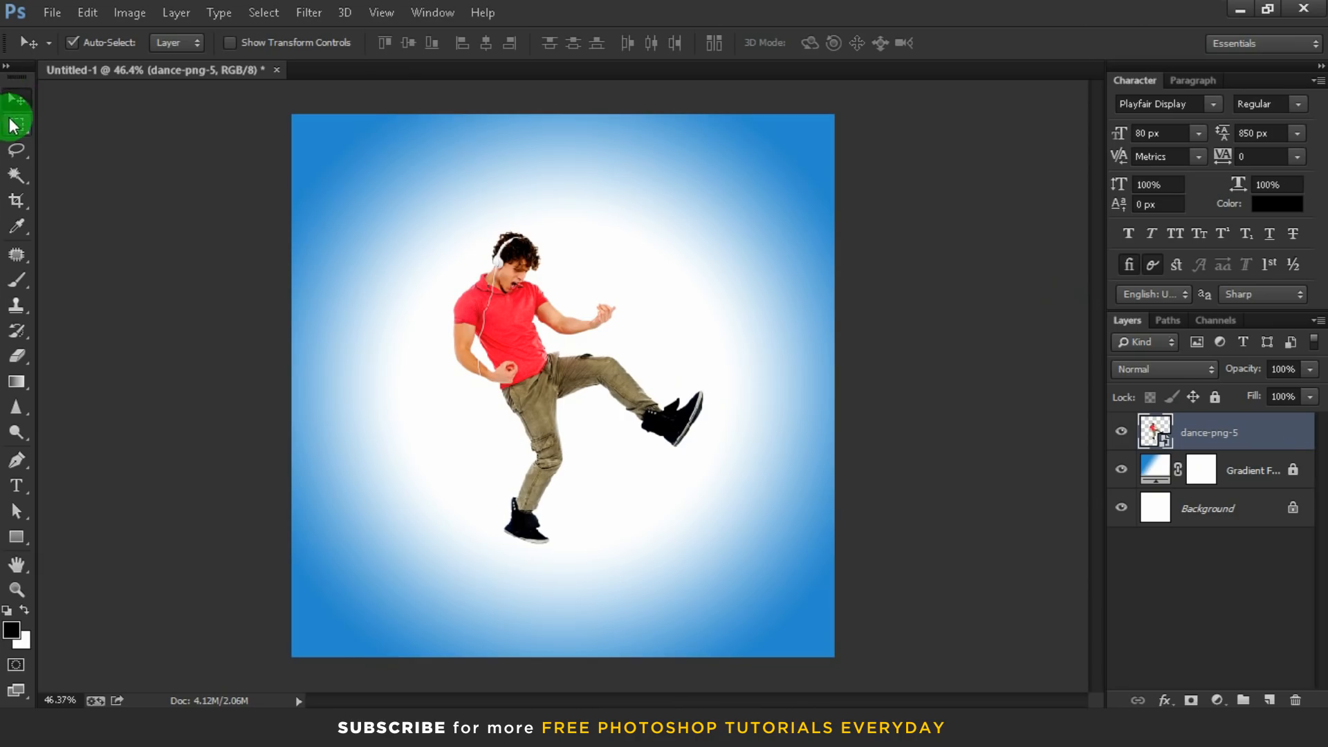
# - Copy a very thin vertical strip through the dancer's shirt and trousers to a new layer
pyautogui.scroll(5, 540, 385)
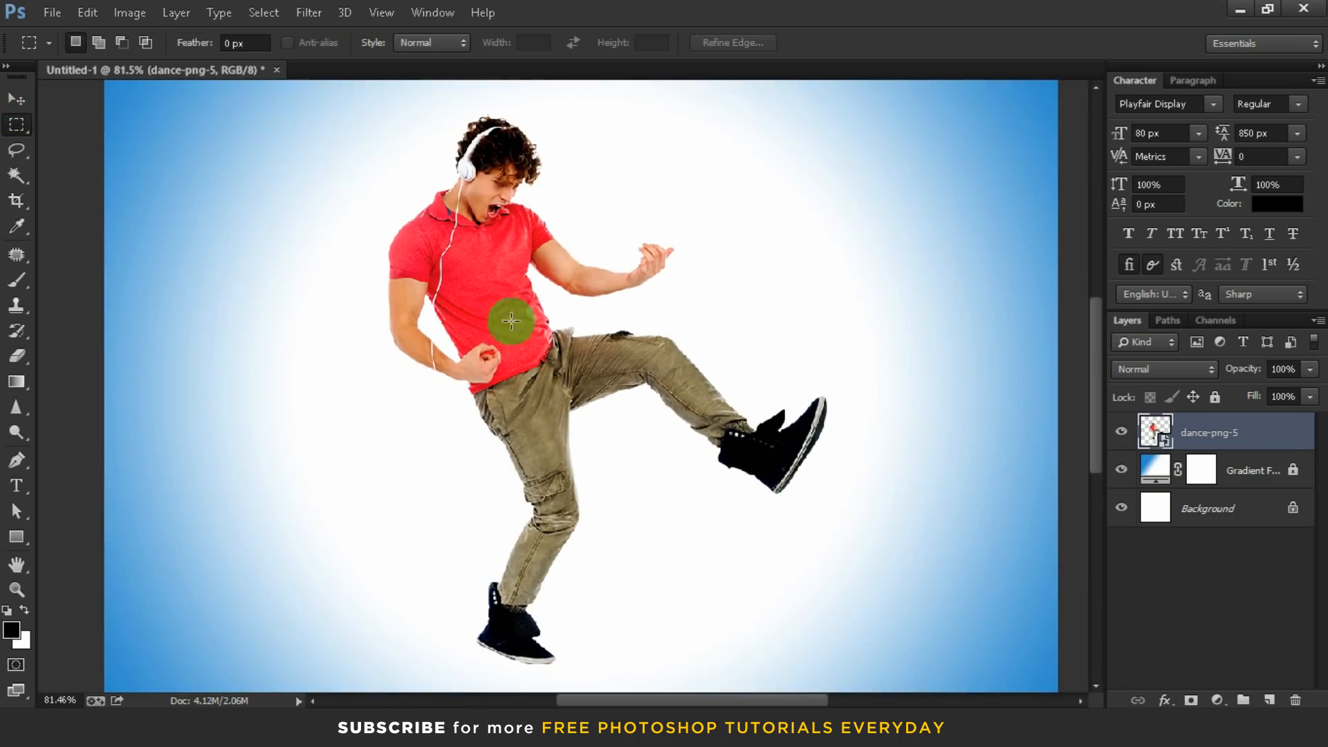
pyautogui.moveTo(510, 238); pyautogui.dragTo(553, 397)
pyautogui.hotkey('ctrl', 'j')
pyautogui.press('v')
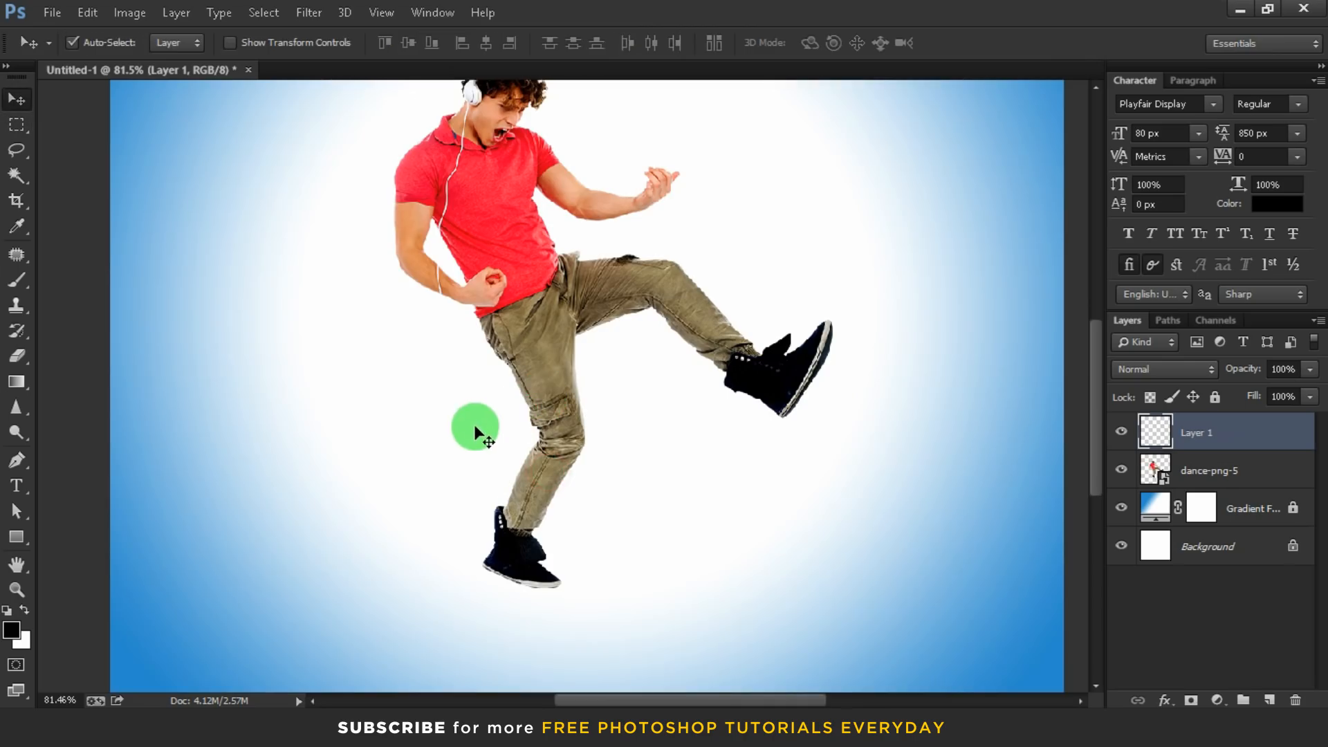
# - Stretch the copied torso strip horizontally to both sides so it spans the full canvas width
pyautogui.scroll(-1, 446, 440)
pyautogui.hotkey('ctrl', 't')
pyautogui.moveTo(507, 296); pyautogui.dragTo(954, 284)
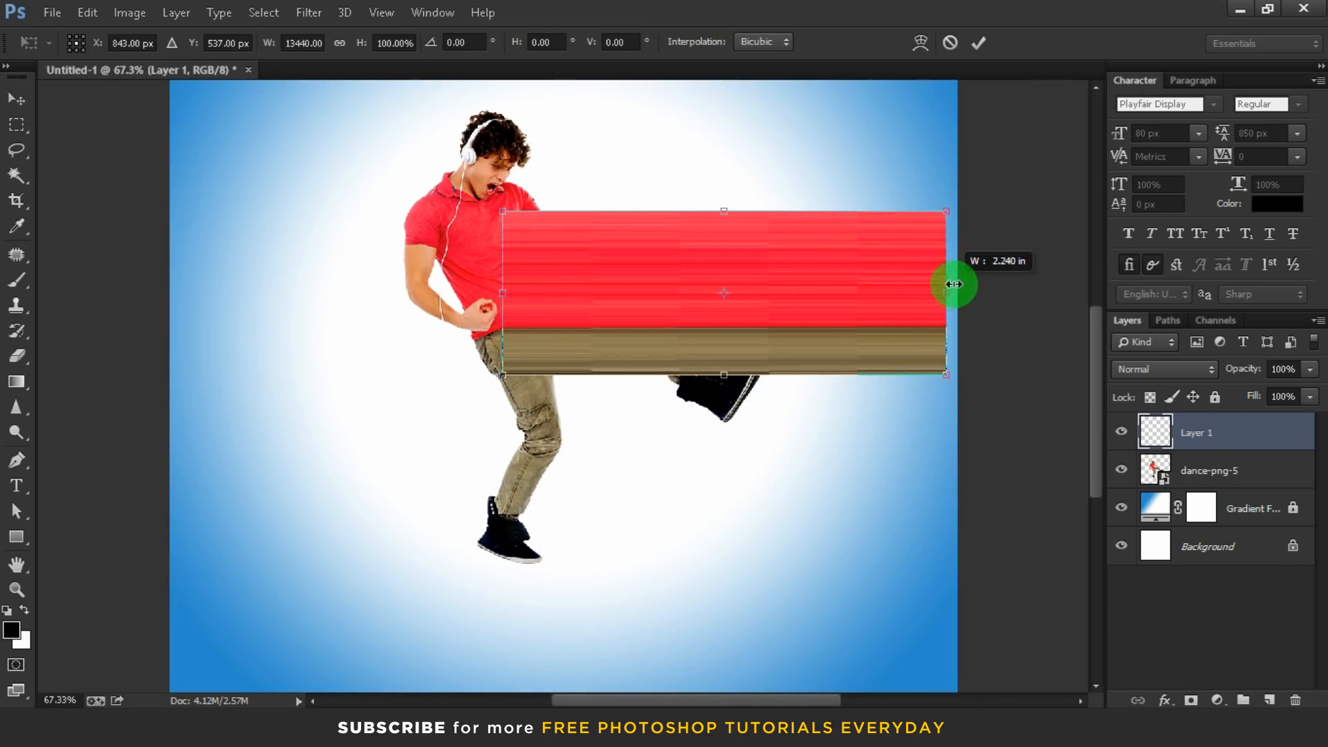
pyautogui.moveTo(502, 293); pyautogui.dragTo(169, 294)
pyautogui.press('Return')
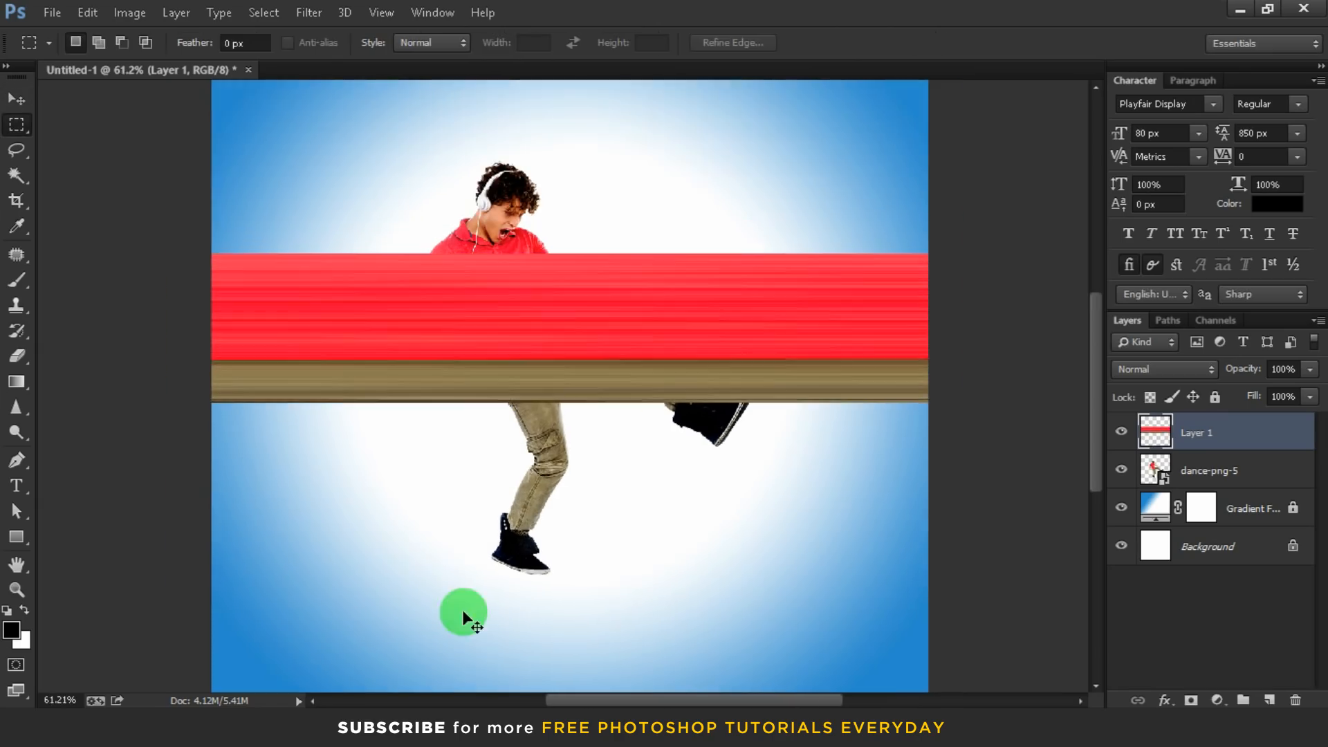
# - Copy a very thin vertical strip through the dancer's lower trouser leg and standing shoe from dance-png-5 to a new layer
pyautogui.scroll(4, 460, 611)
pyautogui.scroll(2, 559, 488)
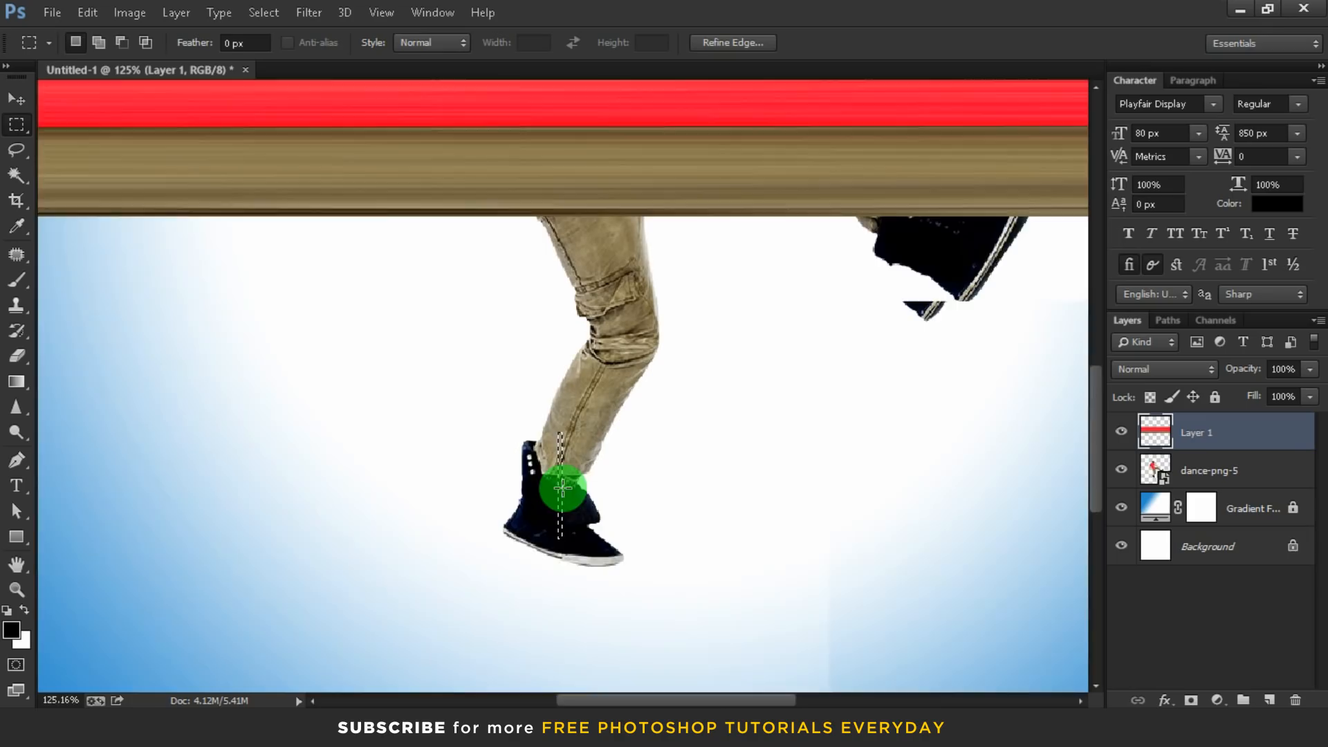
pyautogui.moveTo(536, 404); pyautogui.dragTo(590, 446)
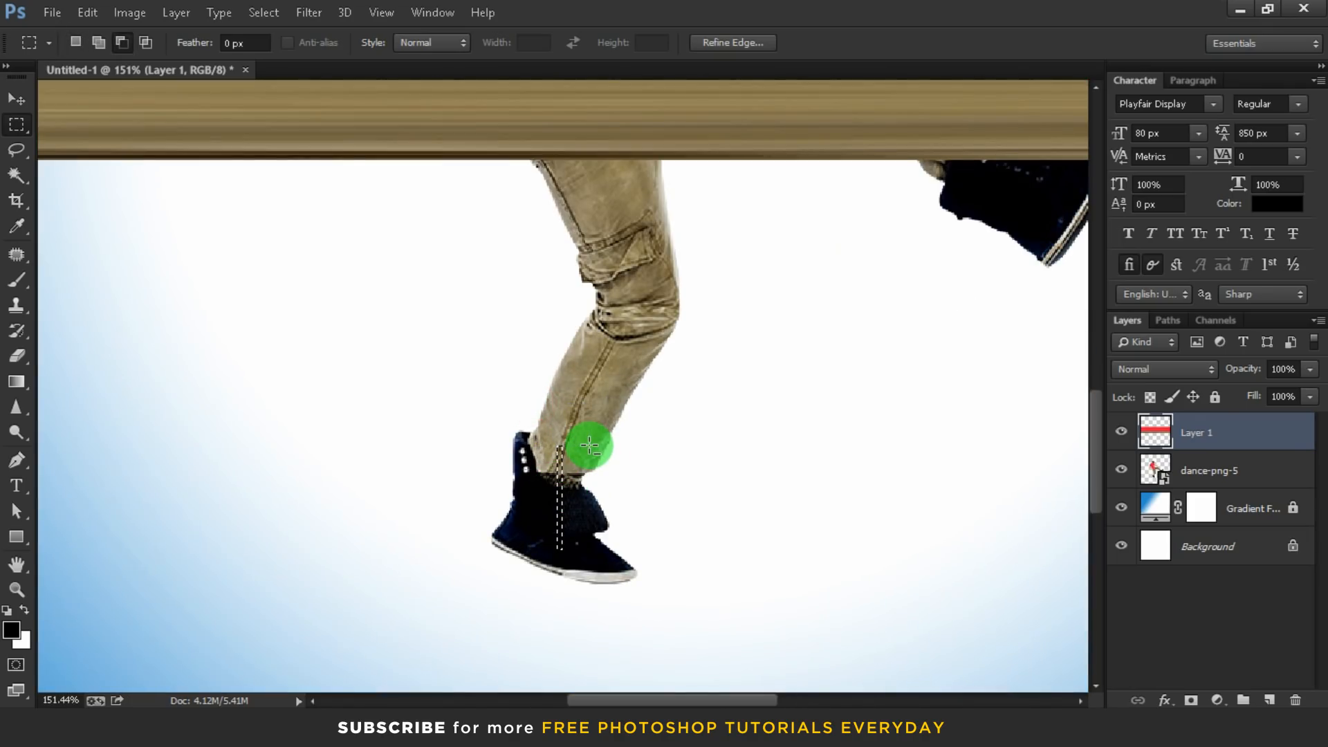
pyautogui.click(1228, 469)
pyautogui.hotkey('ctrl', 'j')
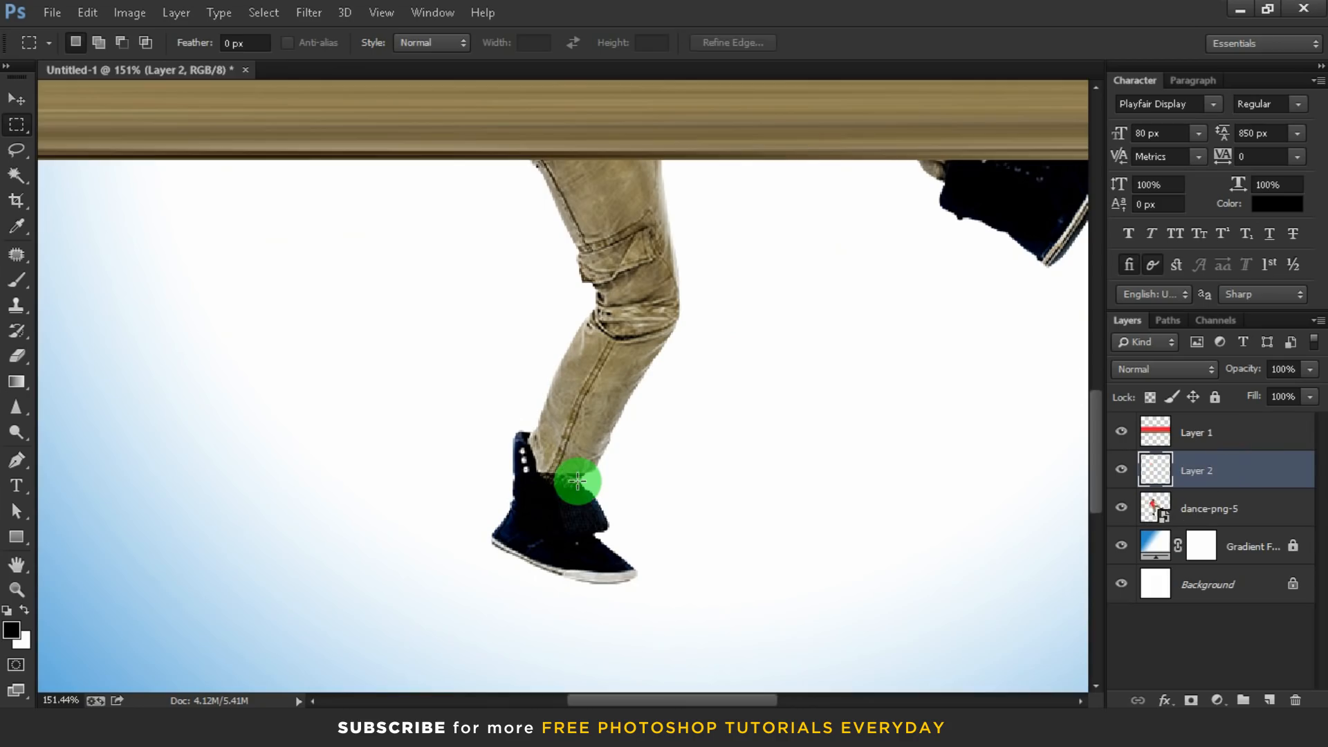
# - Stretch the copied leg-and-shoe strip horizontally to both sides so it spans the full canvas width
pyautogui.press('c')
pyautogui.press('v')
pyautogui.scroll(-2, 422, 507)
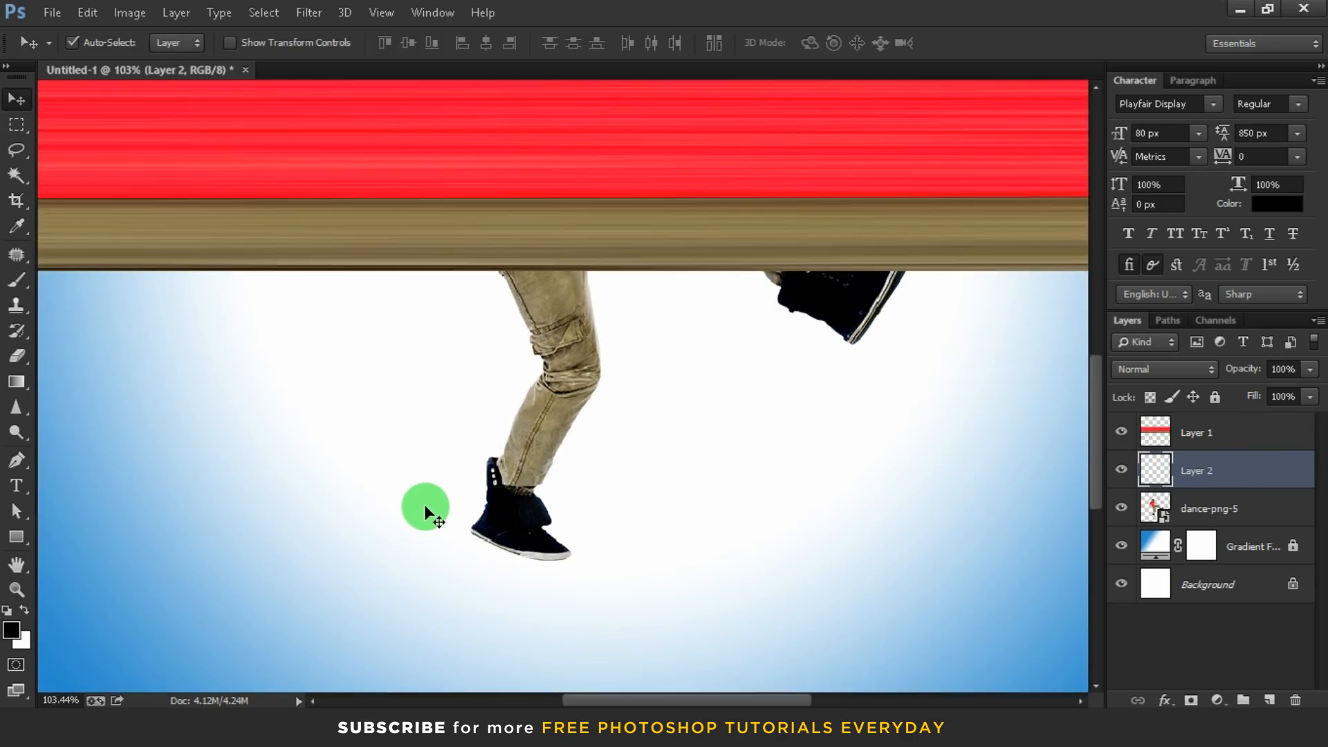
pyautogui.hotkey('ctrl', 't')
pyautogui.scroll(-3, 424, 501)
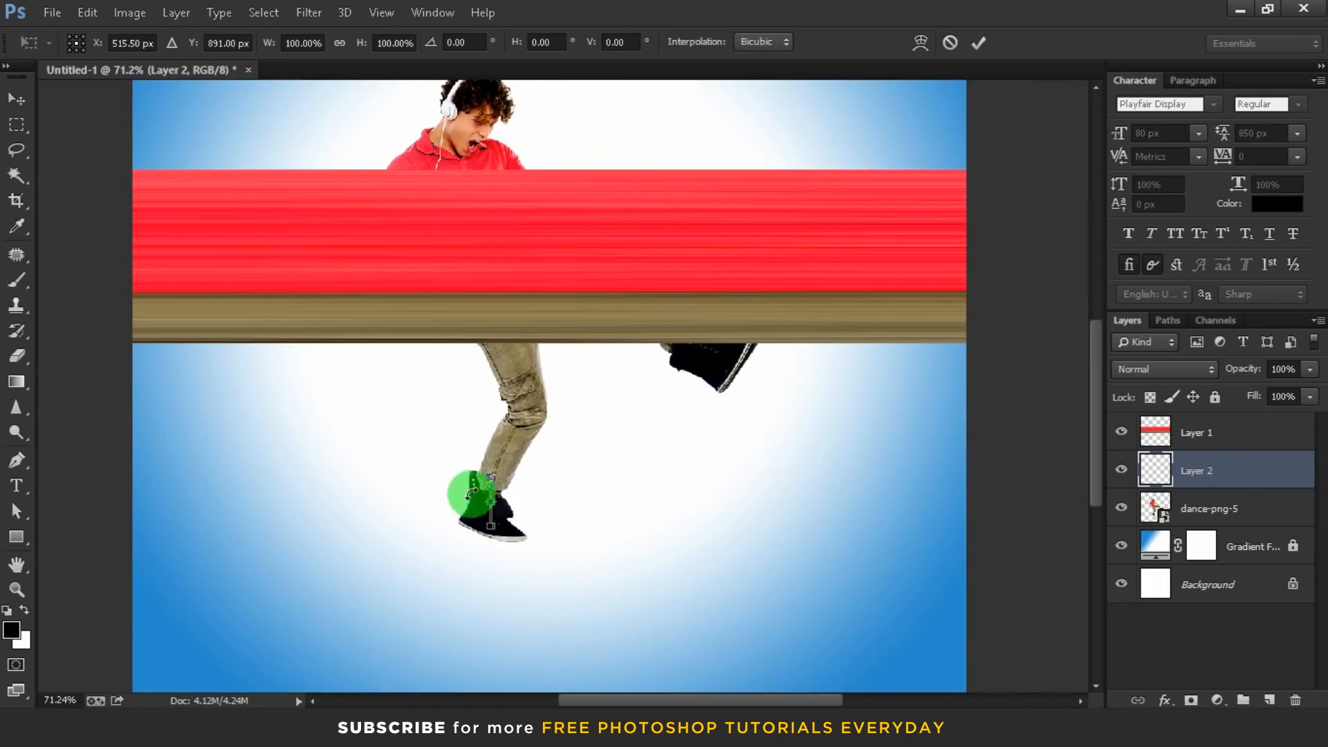
pyautogui.moveTo(492, 497); pyautogui.dragTo(966, 499)
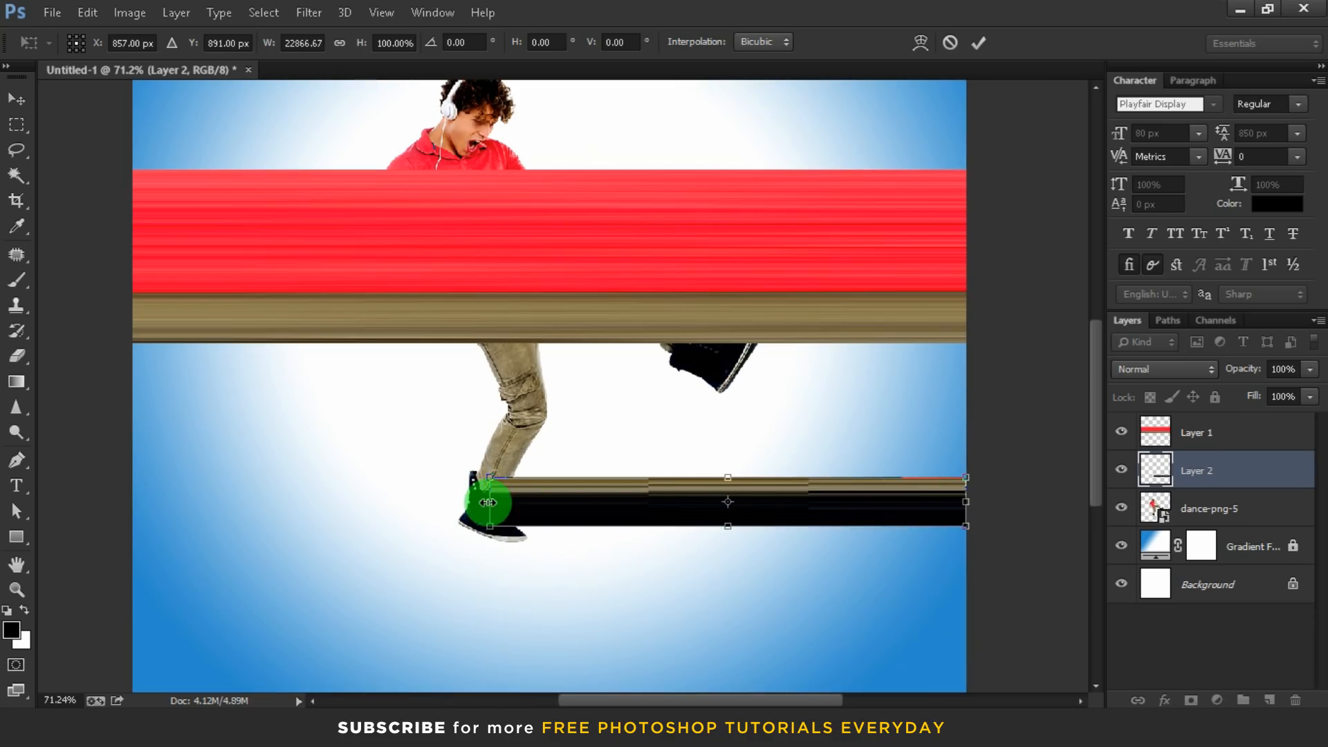
pyautogui.moveTo(490, 503); pyautogui.dragTo(138, 506)
pyautogui.press('Return')
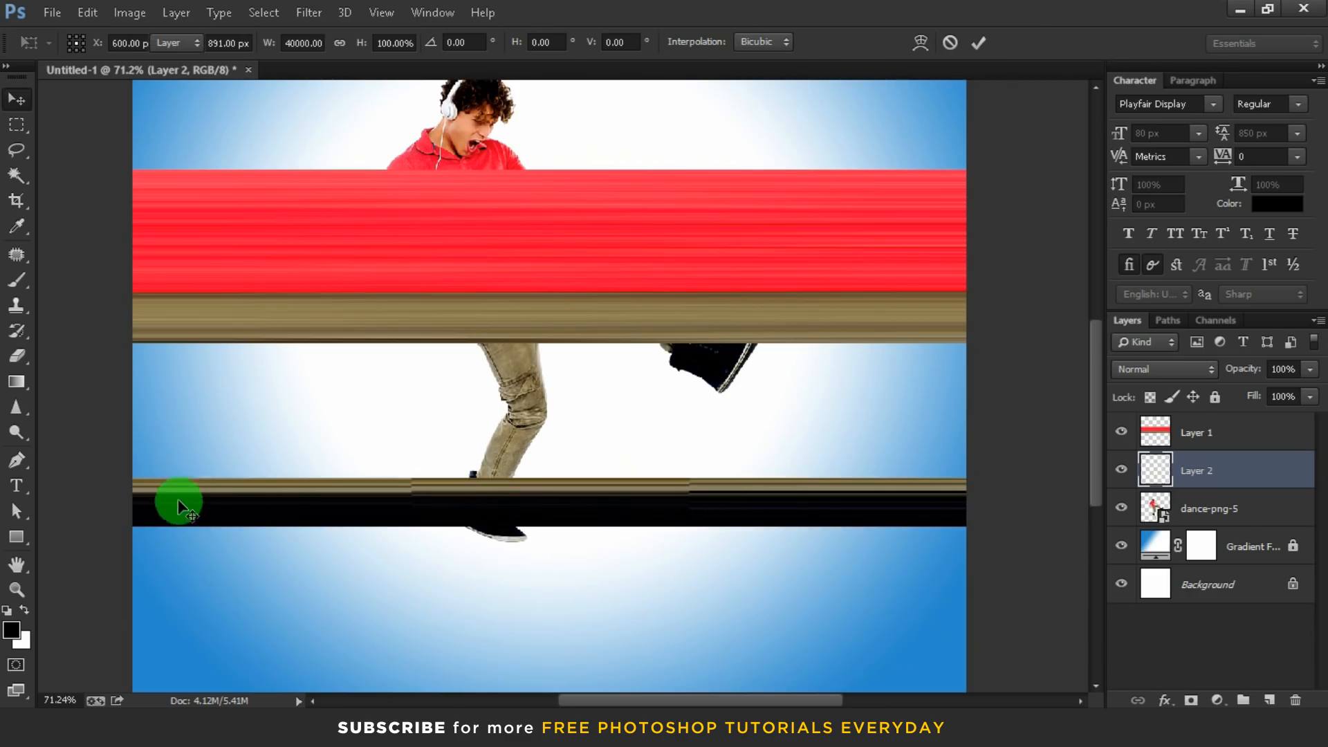
# - Move the black shoe band up until it adjoins the lower edge of the red and khaki band
pyautogui.moveTo(238, 506); pyautogui.dragTo(248, 376)
pyautogui.press('Up')
pyautogui.press('Up')
pyautogui.press('Up')
pyautogui.press('Up')
pyautogui.press('Up')
pyautogui.press('Up')
pyautogui.press('Up')
pyautogui.press('Up')
pyautogui.press('Up')
pyautogui.press('Up')
pyautogui.press('Up')
pyautogui.press('Up')
pyautogui.press('Up')
pyautogui.press('Up')
pyautogui.press('Up')
pyautogui.press('Up')
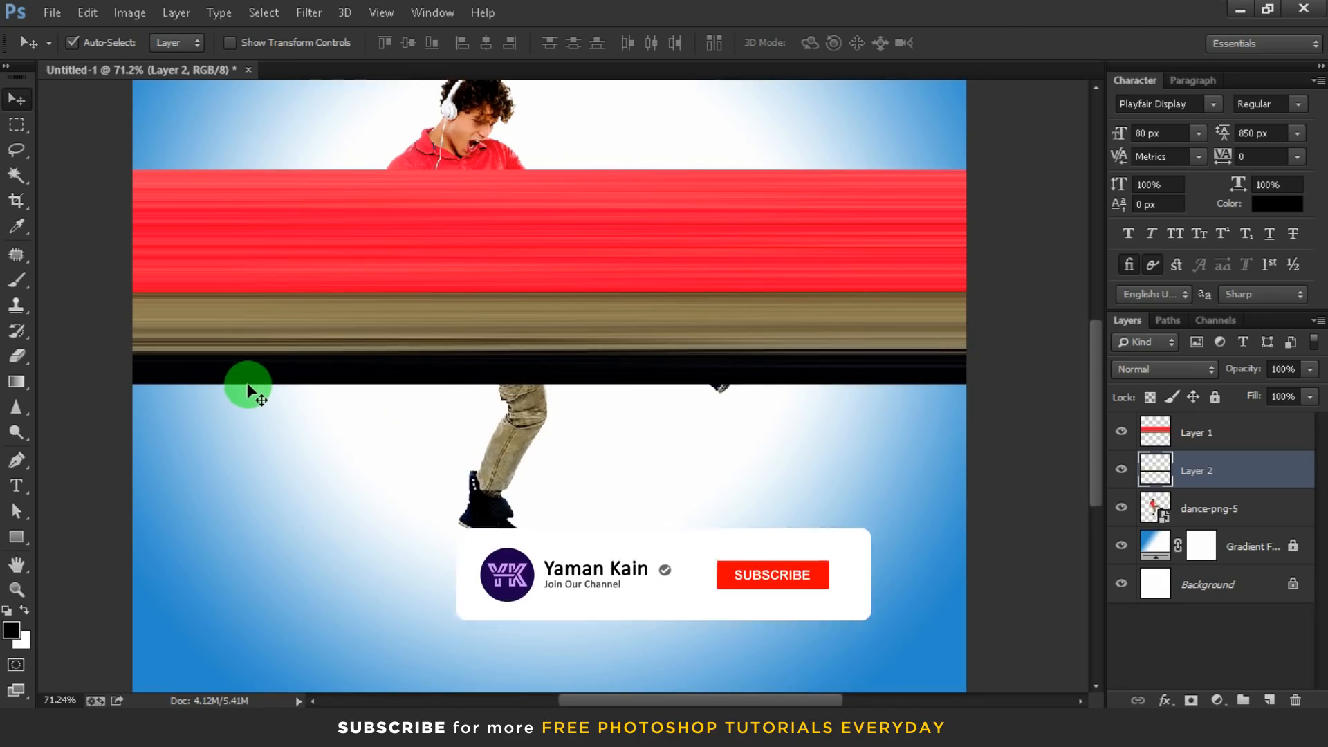
# - Merge the two band layers and transform the merged band to be slightly taller and flush with the canvas's upper edge
pyautogui.scroll(-3, 244, 374)
pyautogui.keyDown('shift'); pyautogui.click(470, 379); pyautogui.keyUp('shift')
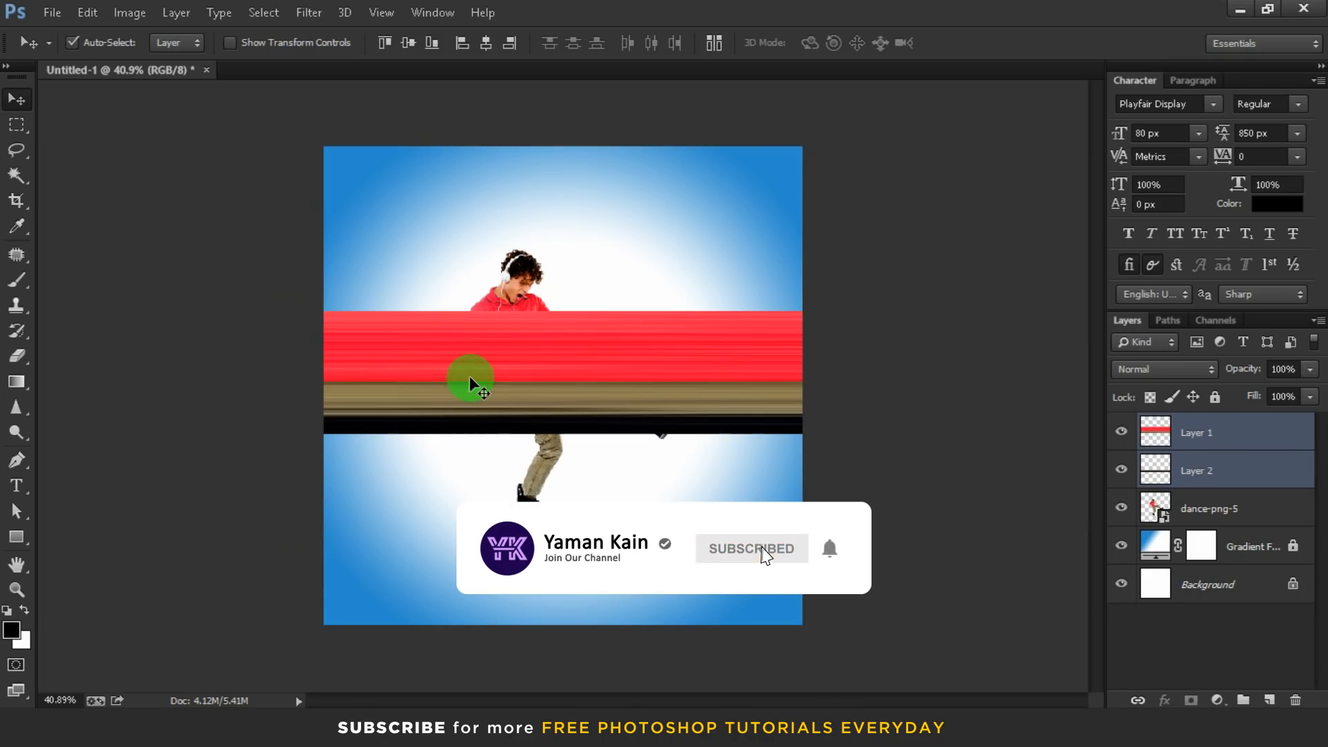
pyautogui.hotkey('ctrl', 'e')
pyautogui.hotkey('ctrl', 't')
pyautogui.moveTo(566, 315); pyautogui.dragTo(583, 194)
pyautogui.press('Return')
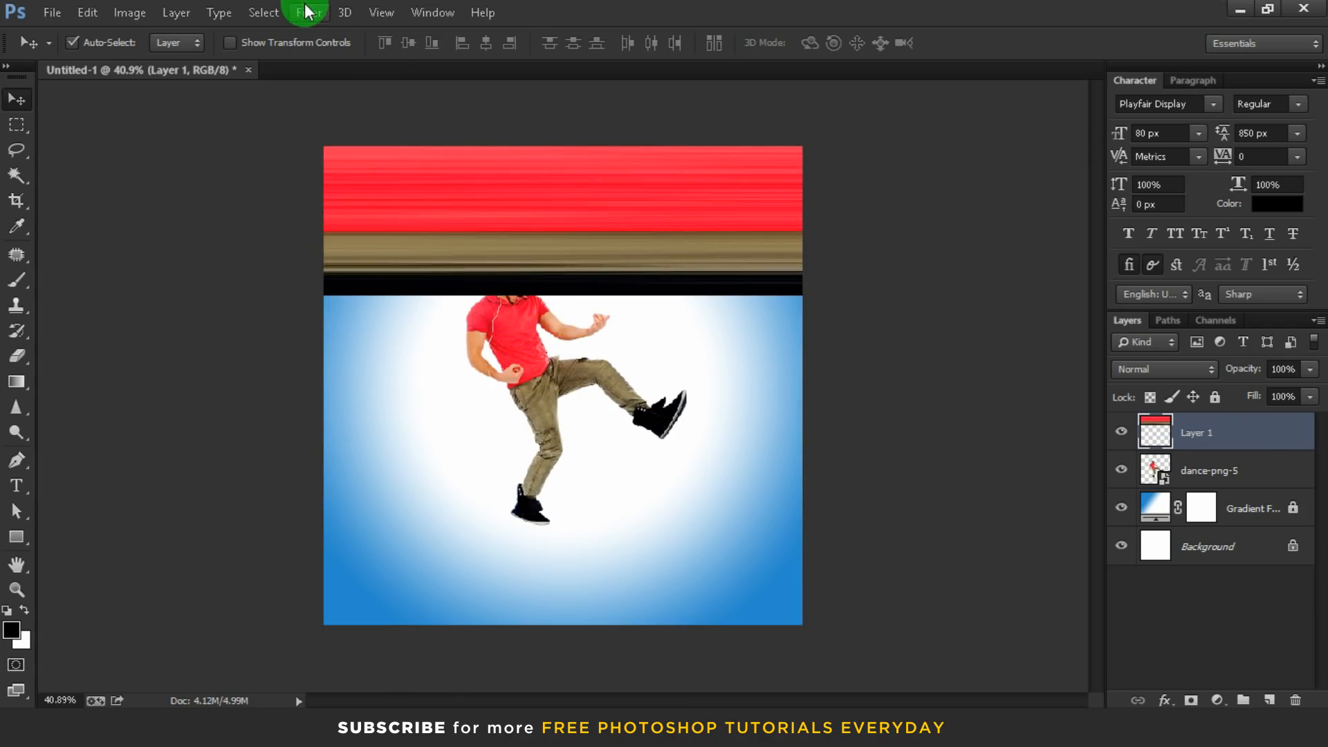
# - Apply the Polar Coordinates distortion to the merged band with Rectangular to Polar
pyautogui.click(305, 11)
pyautogui.moveTo(547, 247)
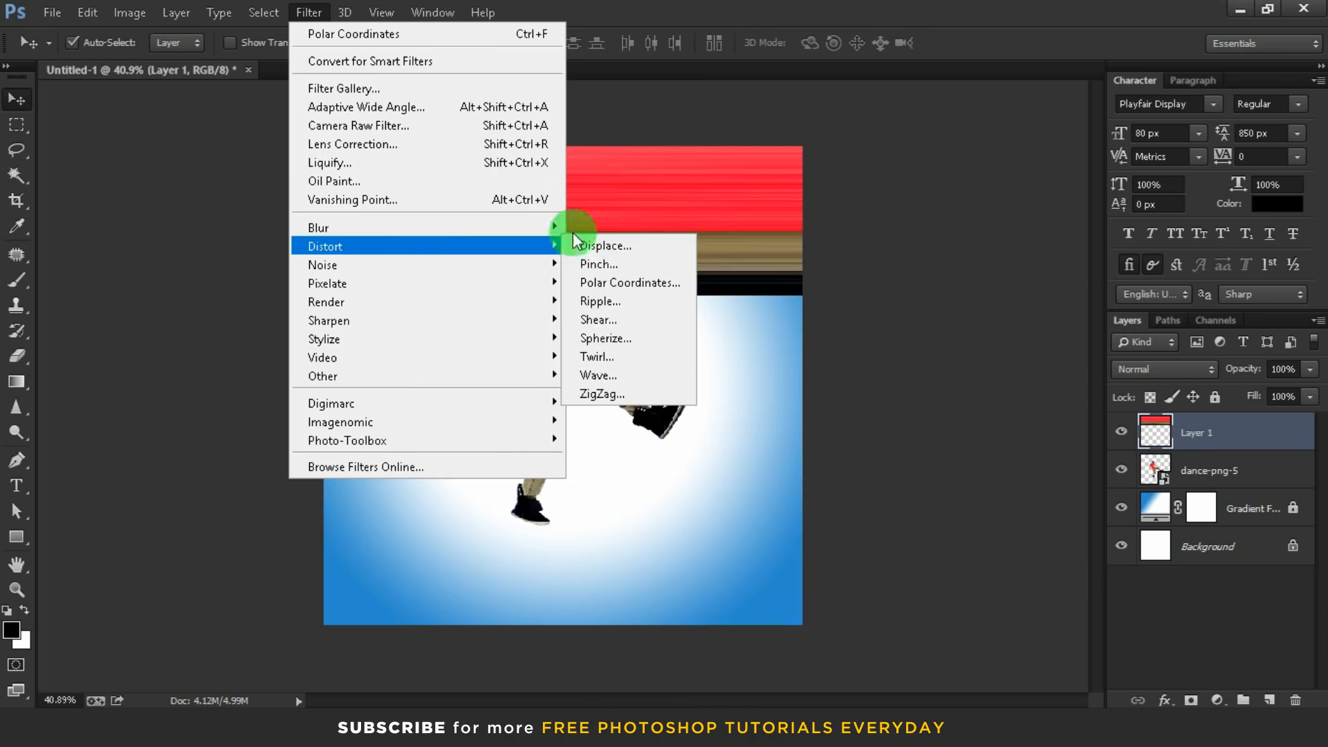
pyautogui.click(617, 279)
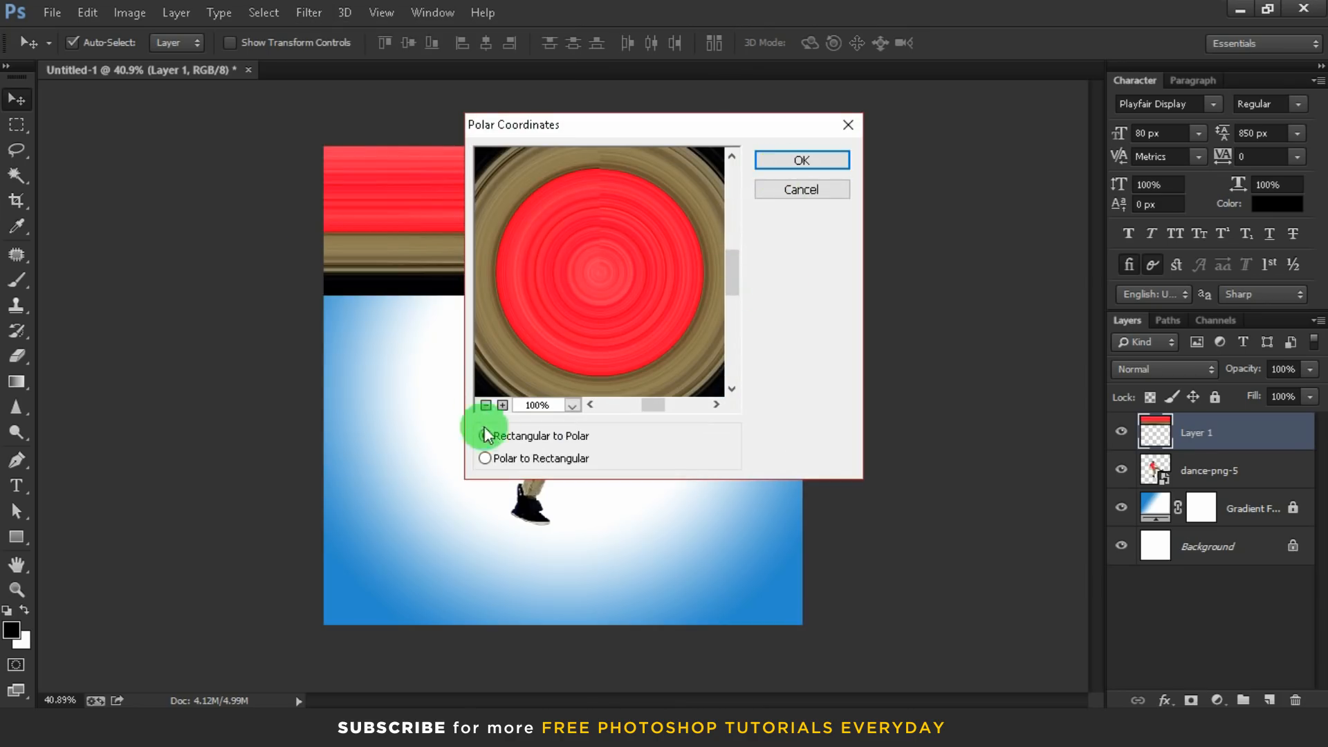
pyautogui.click(789, 161)
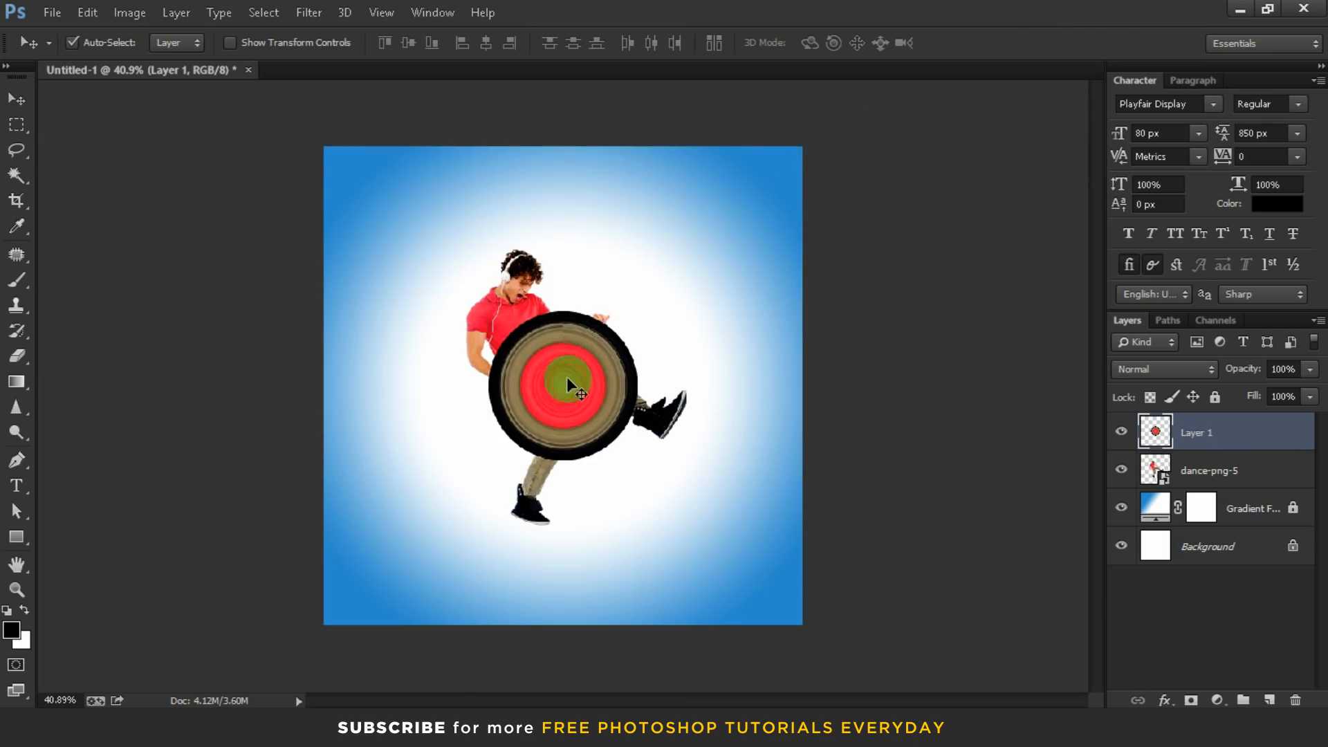
# - Scale the striped disc proportionally about its centre to 190.35%
pyautogui.hotkey('ctrl', 't')
pyautogui.moveTo(638, 314); pyautogui.dragTo(729, 271)
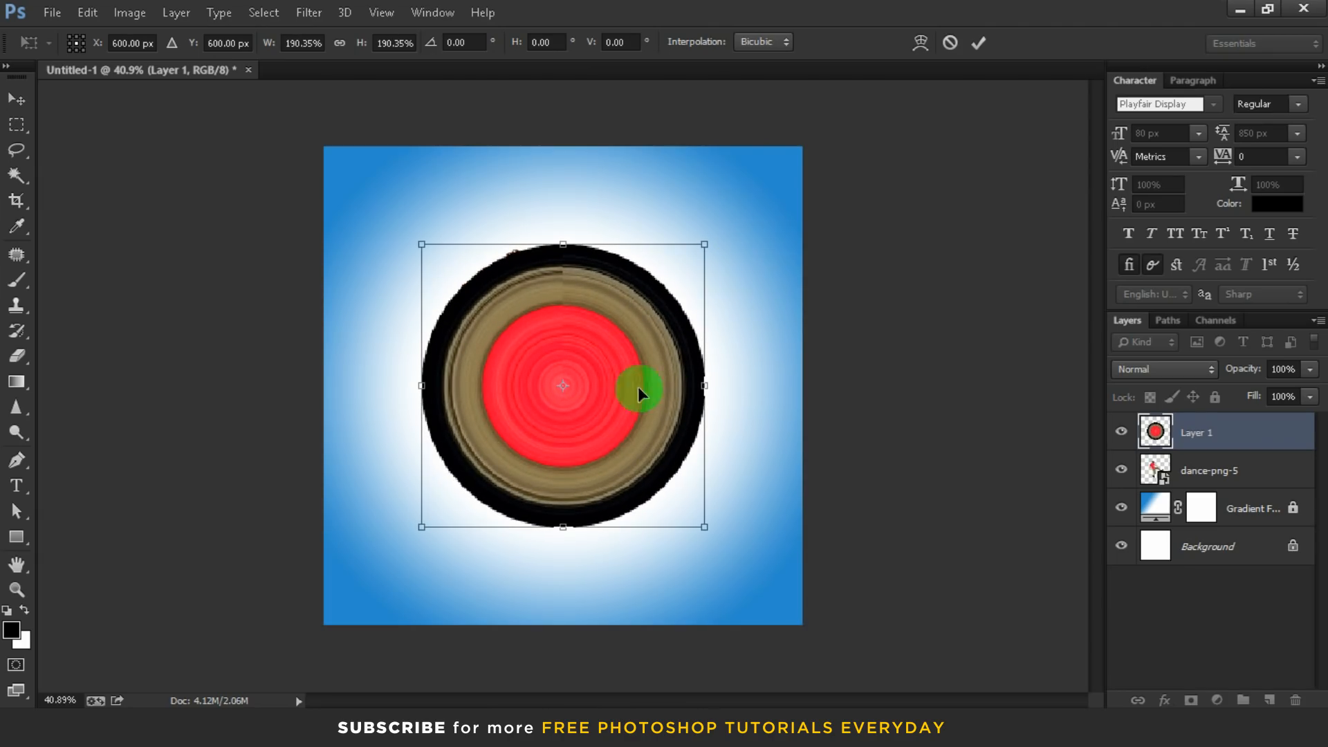
pyautogui.click(973, 39)
pyautogui.scroll(3, 550, 442)
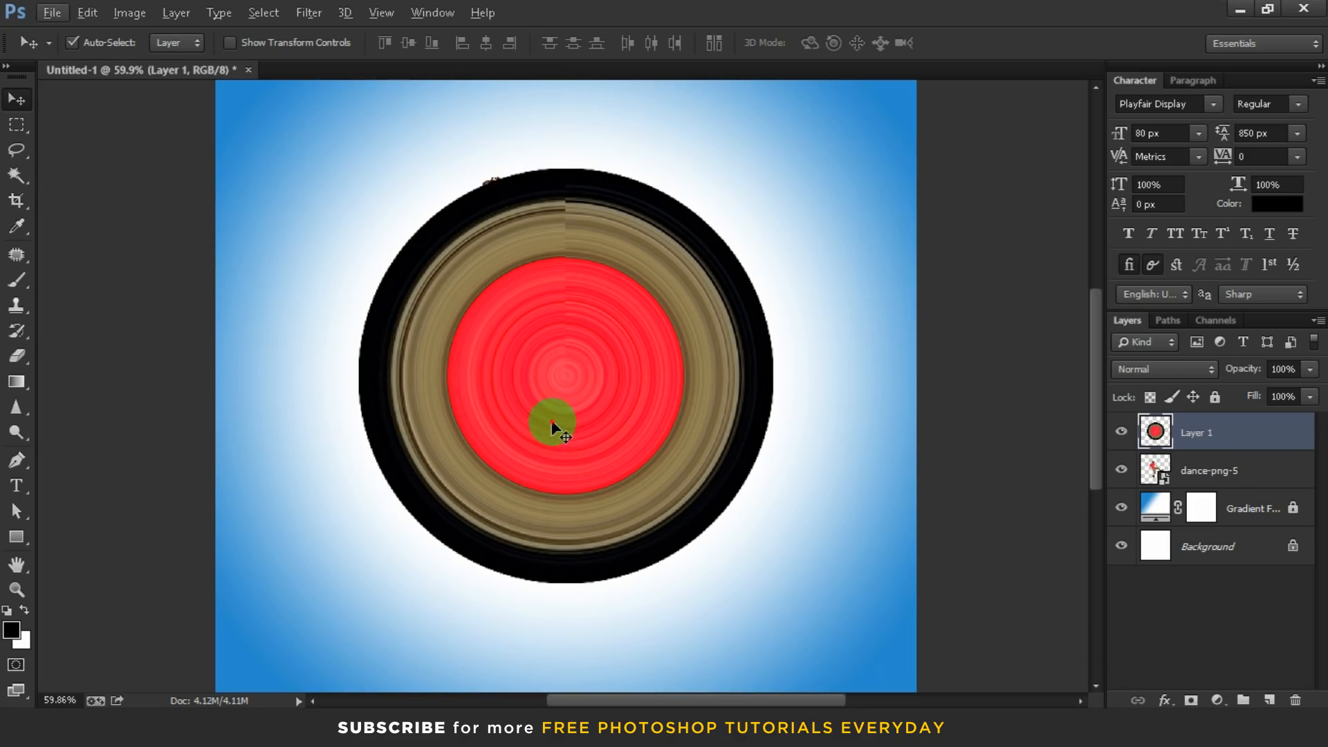
# - Place the disc layer behind the dance-png-5 layer and shift the disc slightly upward
pyautogui.moveTo(1125, 444); pyautogui.dragTo(1236, 486)
pyautogui.rightClick(1216, 473)
pyautogui.click(1234, 463)
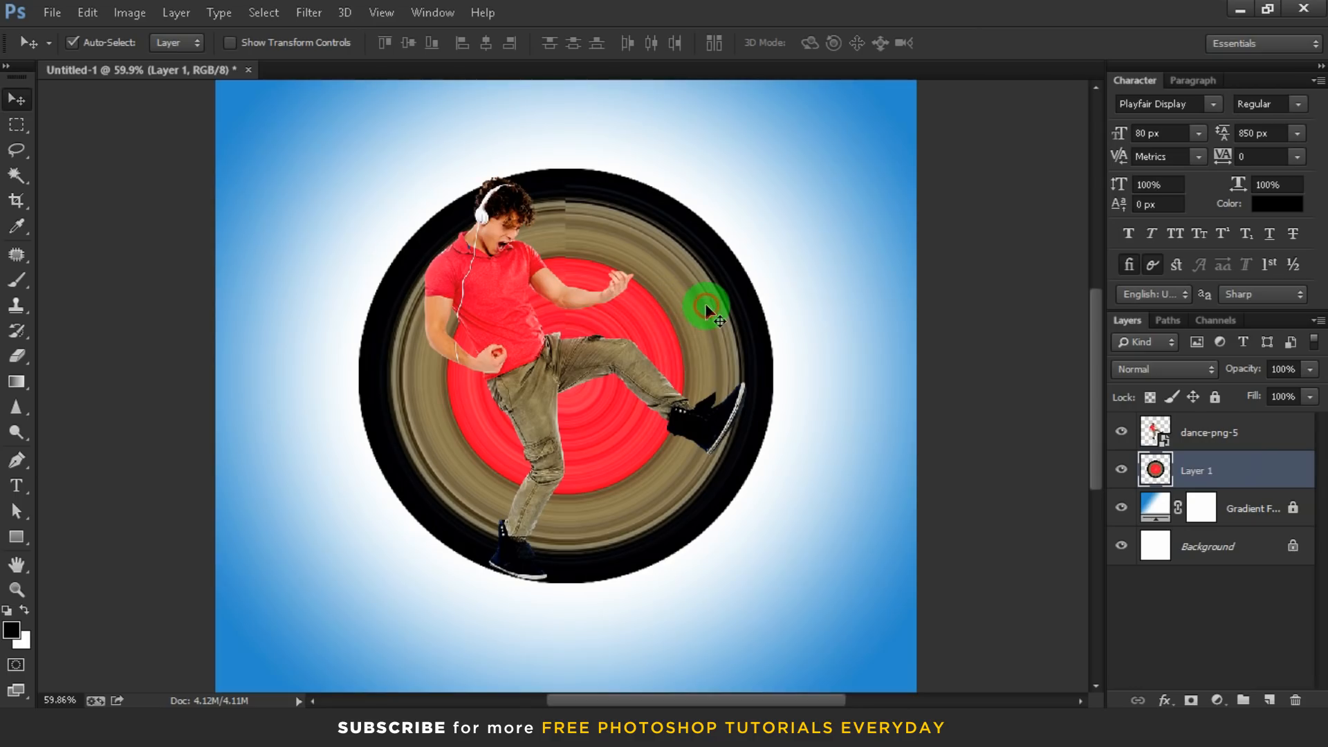
pyautogui.moveTo(707, 310); pyautogui.dragTo(707, 308)
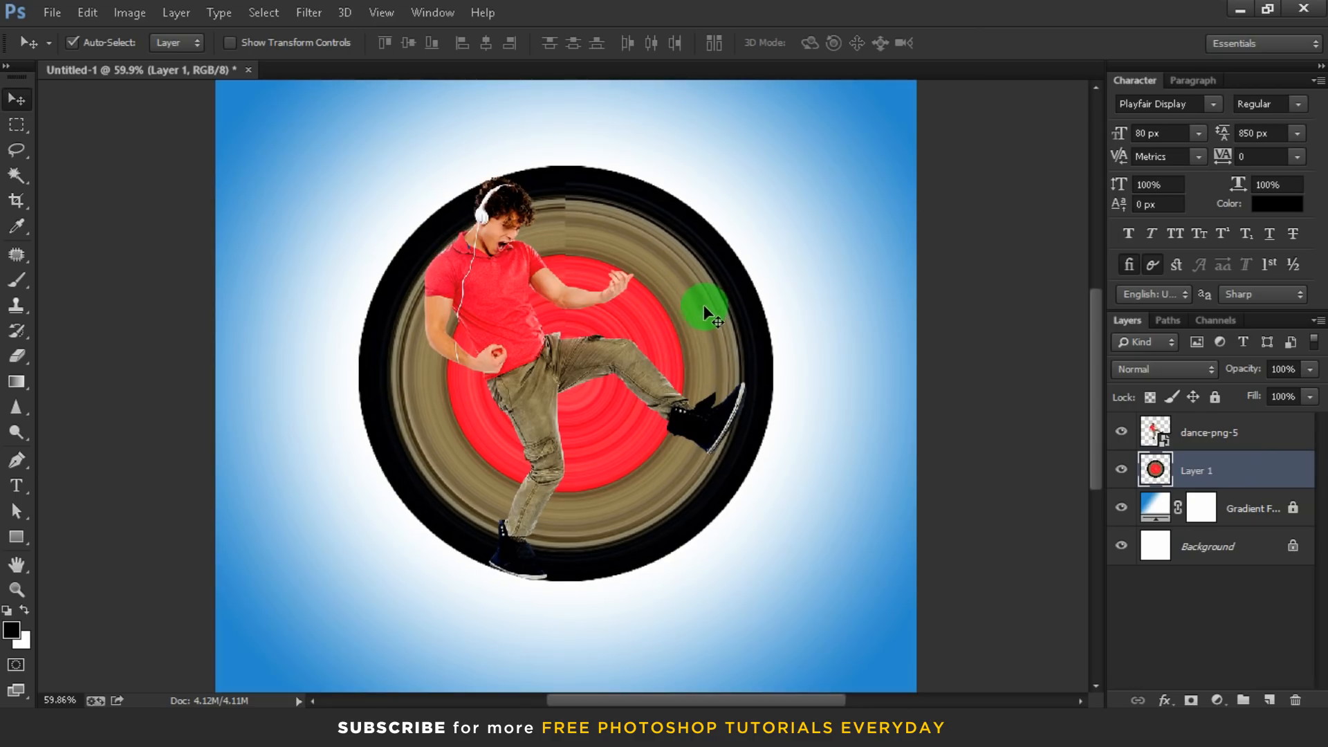
# - Add a layer mask to the disc and erase the area between the dancer's head, outstretched arm and raised leg
pyautogui.click(1189, 700)
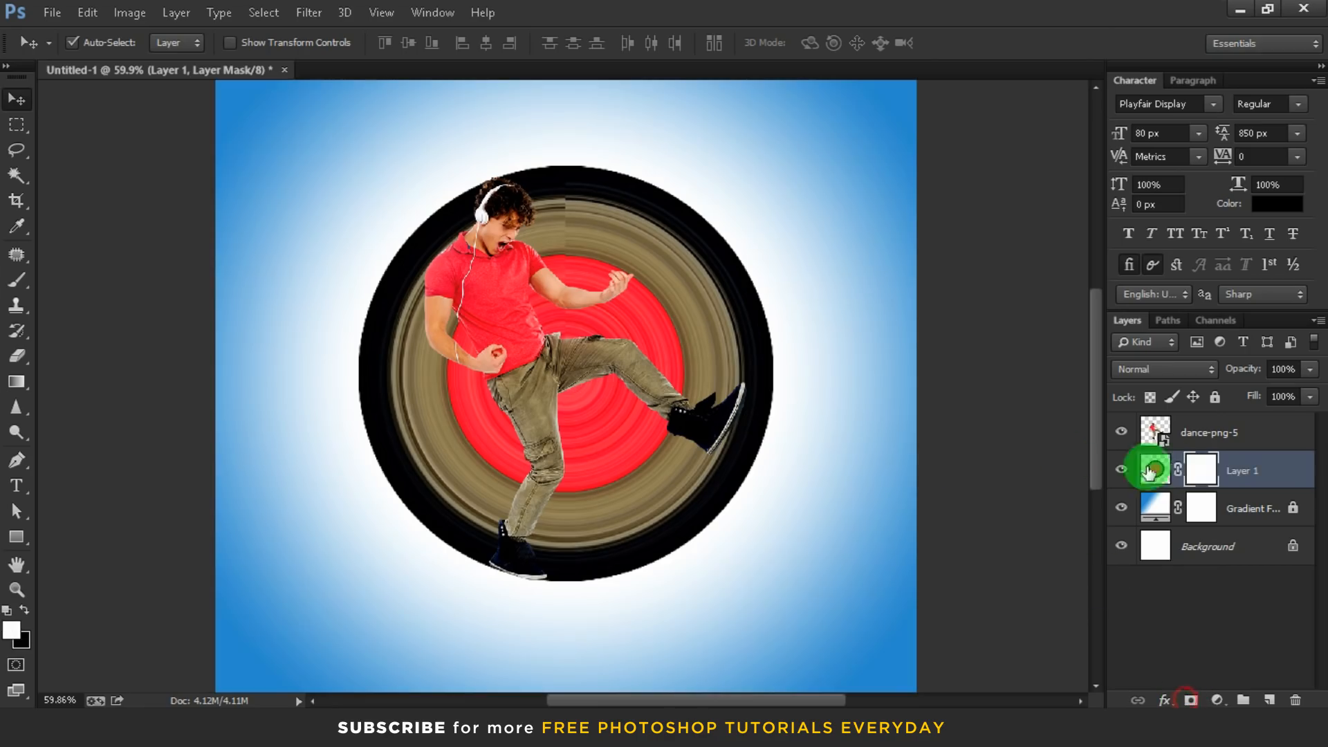
pyautogui.press('e')
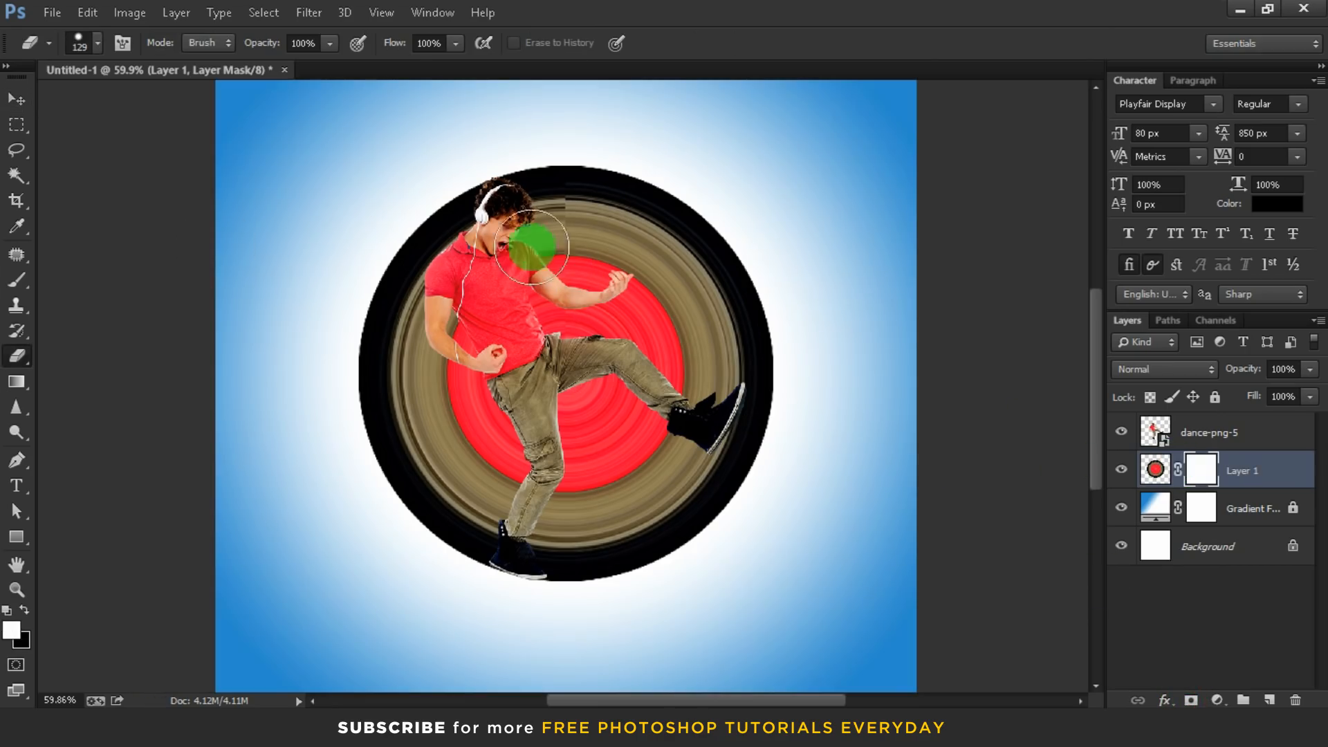
pyautogui.moveTo(526, 225)
pyautogui.mouseDown()
pyautogui.moveTo(533, 394)
pyautogui.moveTo(542, 194)
pyautogui.moveTo(575, 298)
pyautogui.moveTo(678, 321)
pyautogui.moveTo(668, 346)
pyautogui.mouseUp()
pyautogui.press('v')
# - Scale the disc artwork to 95.35% and shift it slightly left behind the dancer
pyautogui.click(1151, 473)
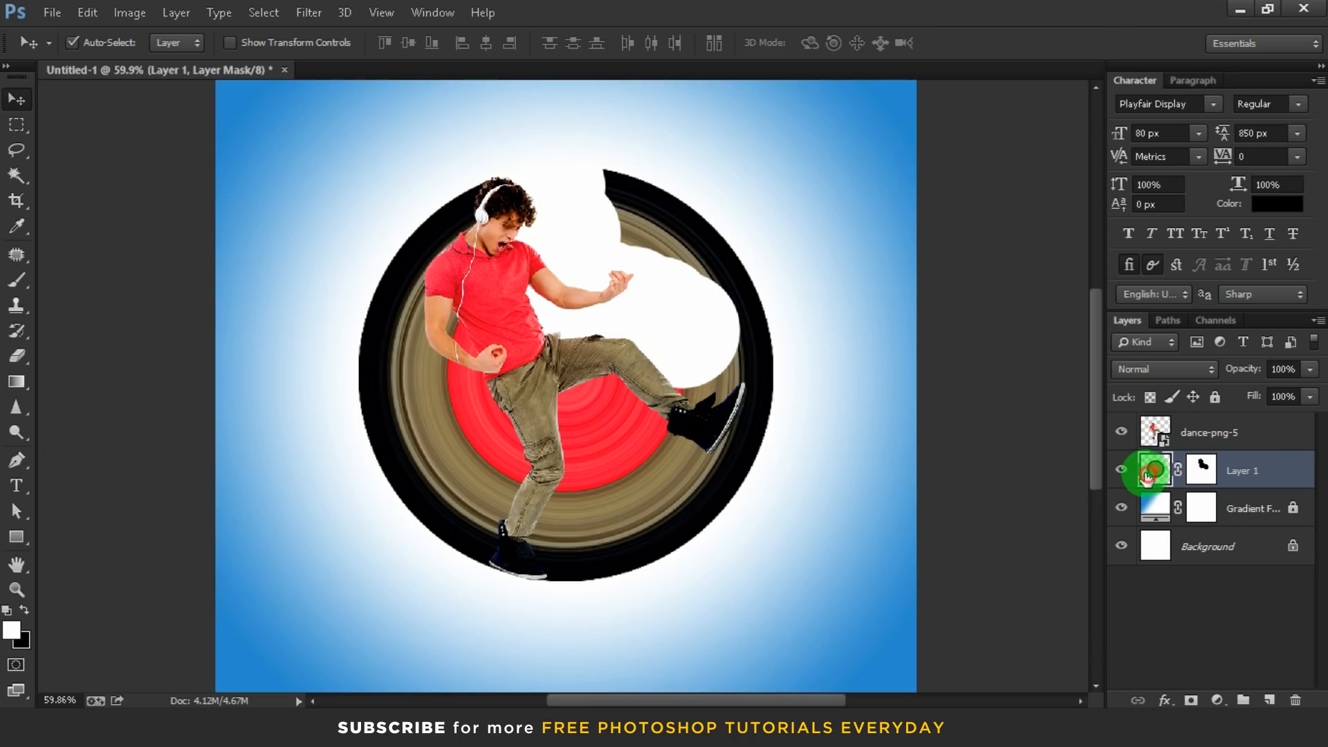
pyautogui.hotkey('ctrl', 't')
pyautogui.moveTo(781, 172); pyautogui.dragTo(755, 185)
pyautogui.moveTo(690, 302); pyautogui.dragTo(684, 303)
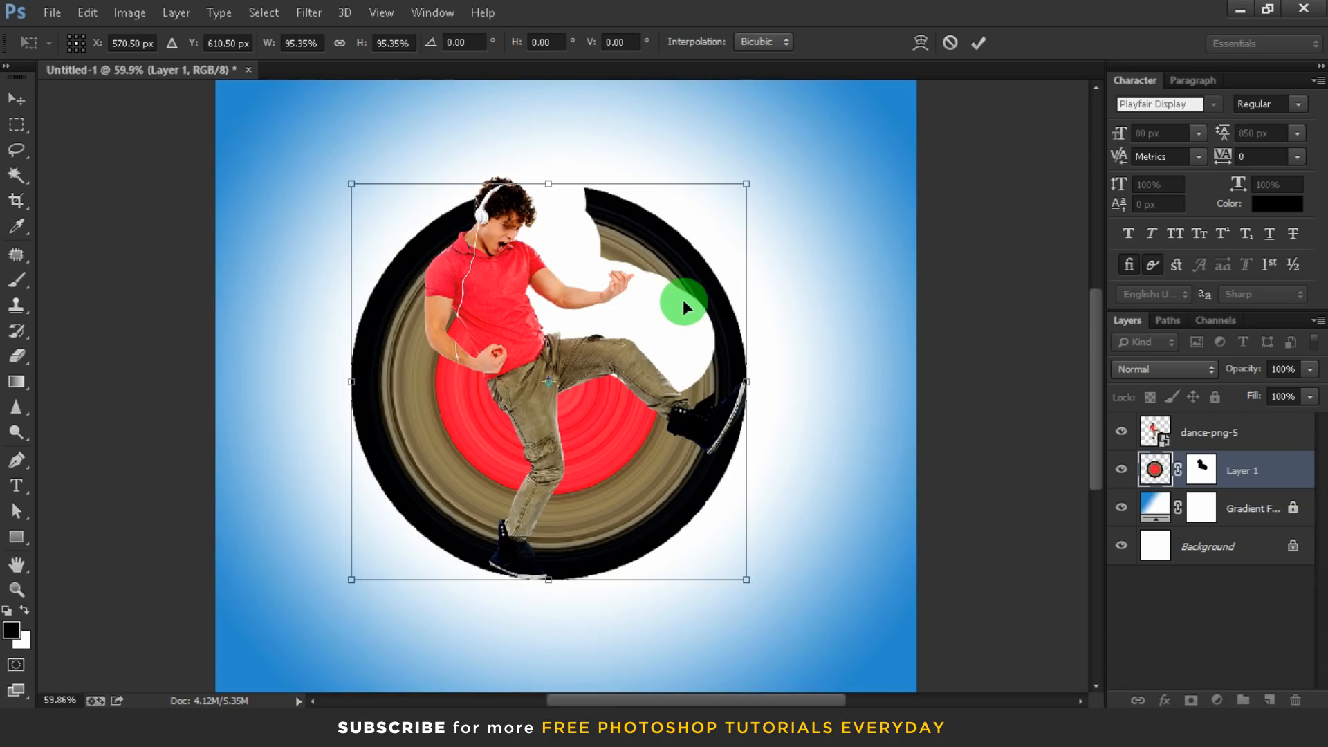
pyautogui.press('Return')
pyautogui.press('Left')
pyautogui.press('Left')
pyautogui.press('Left')
pyautogui.press('Left')
pyautogui.press('Left')
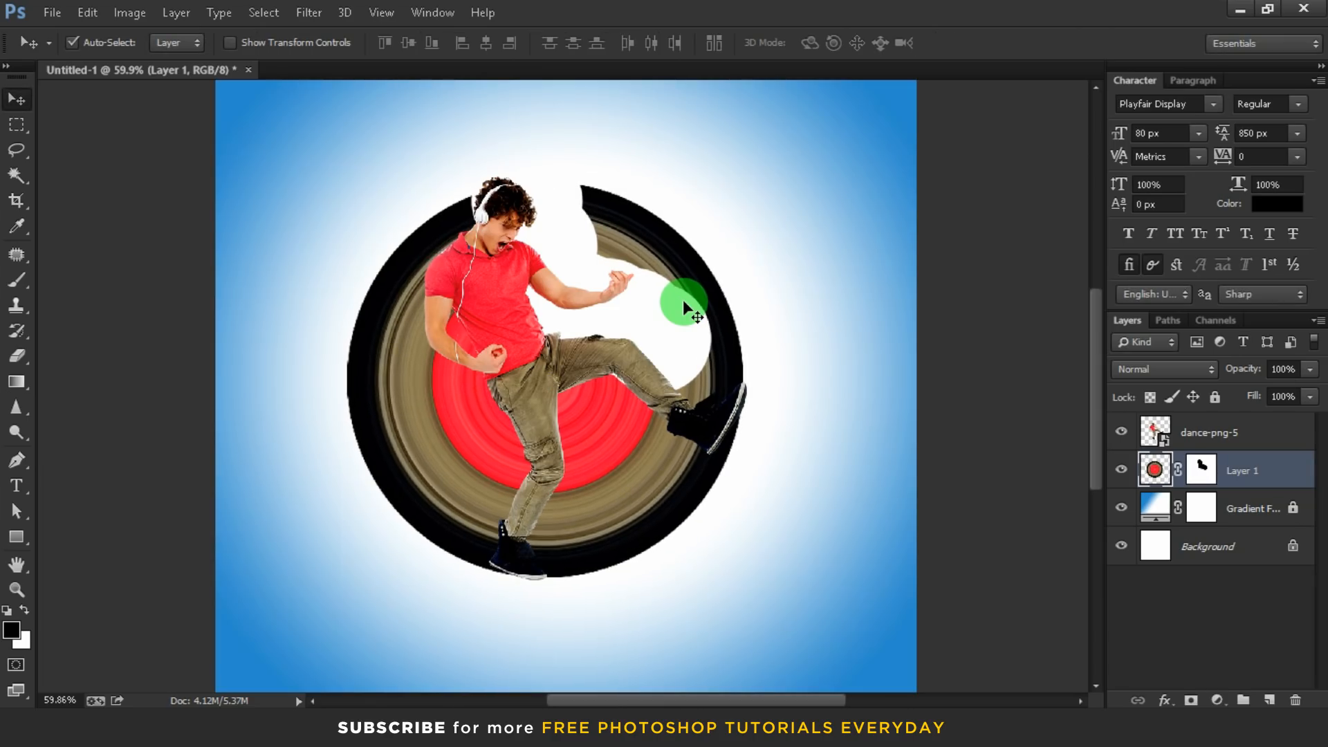
# - Erase the remaining disc above the raised leg on its mask and restore the hidden disc edge behind the dancer's head
pyautogui.click(1204, 467)
pyautogui.press('e')
pyautogui.moveTo(690, 367)
pyautogui.mouseDown()
pyautogui.moveTo(659, 237)
pyautogui.moveTo(593, 201)
pyautogui.moveTo(607, 300)
pyautogui.mouseUp()
pyautogui.press('x')
pyautogui.moveTo(460, 205); pyautogui.dragTo(449, 229)
pyautogui.press('v')
pyautogui.click(859, 250)
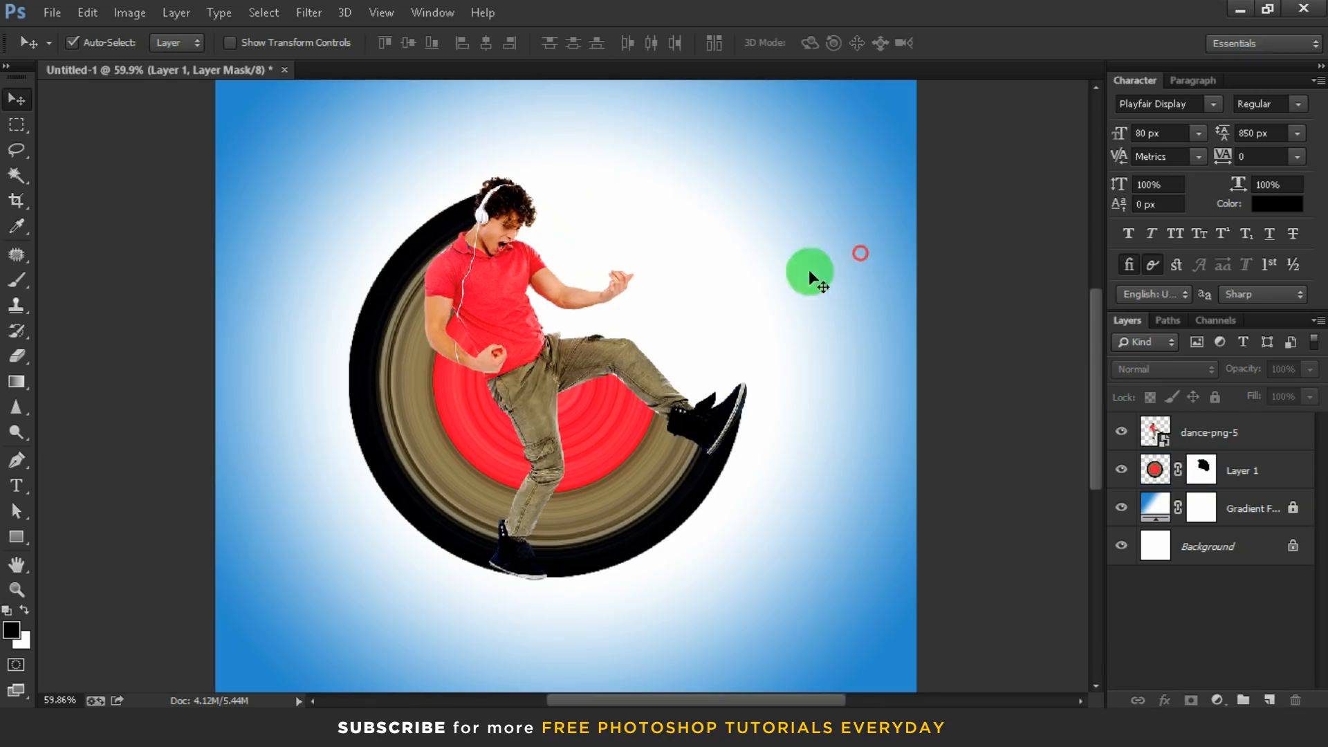
# - Add a drop shadow to the dancer with 71% opacity, 53° angle, 16 px distance and 40 px size
pyautogui.scroll(3, 463, 276)
pyautogui.click(474, 293)
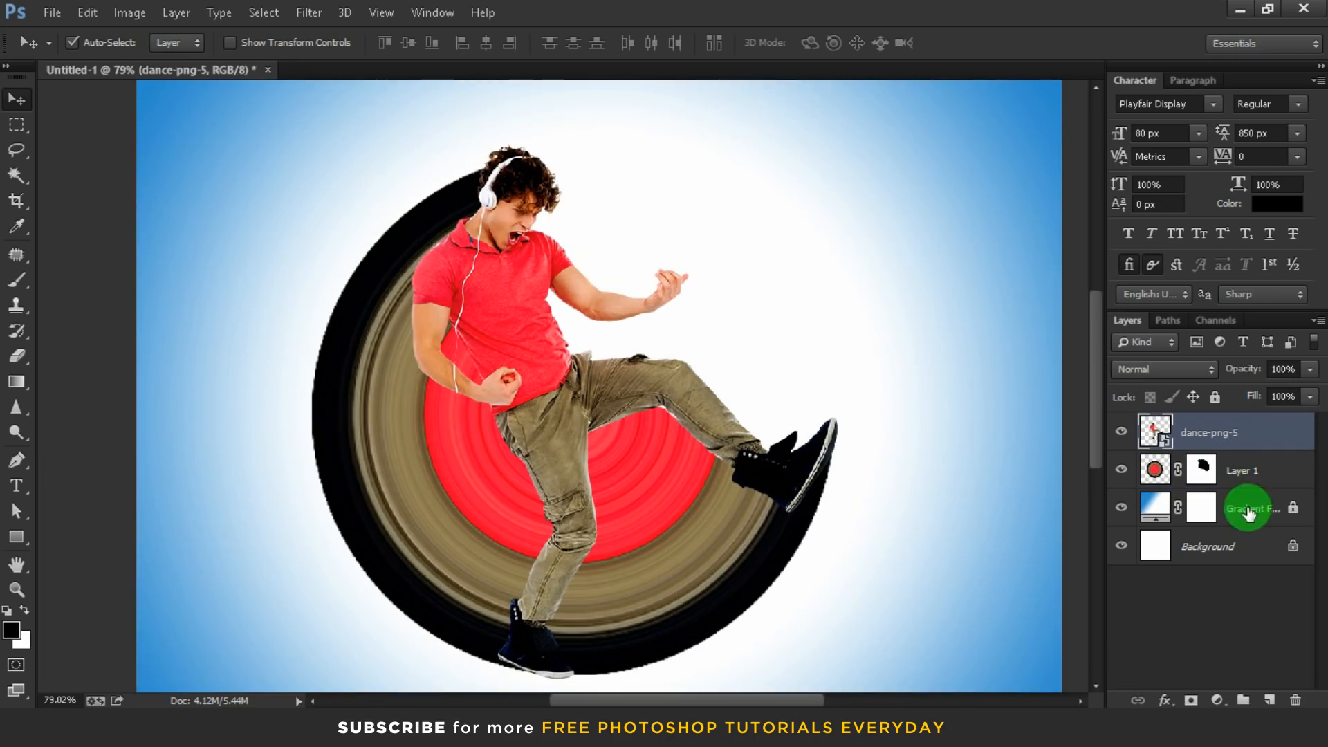
pyautogui.click(1165, 701)
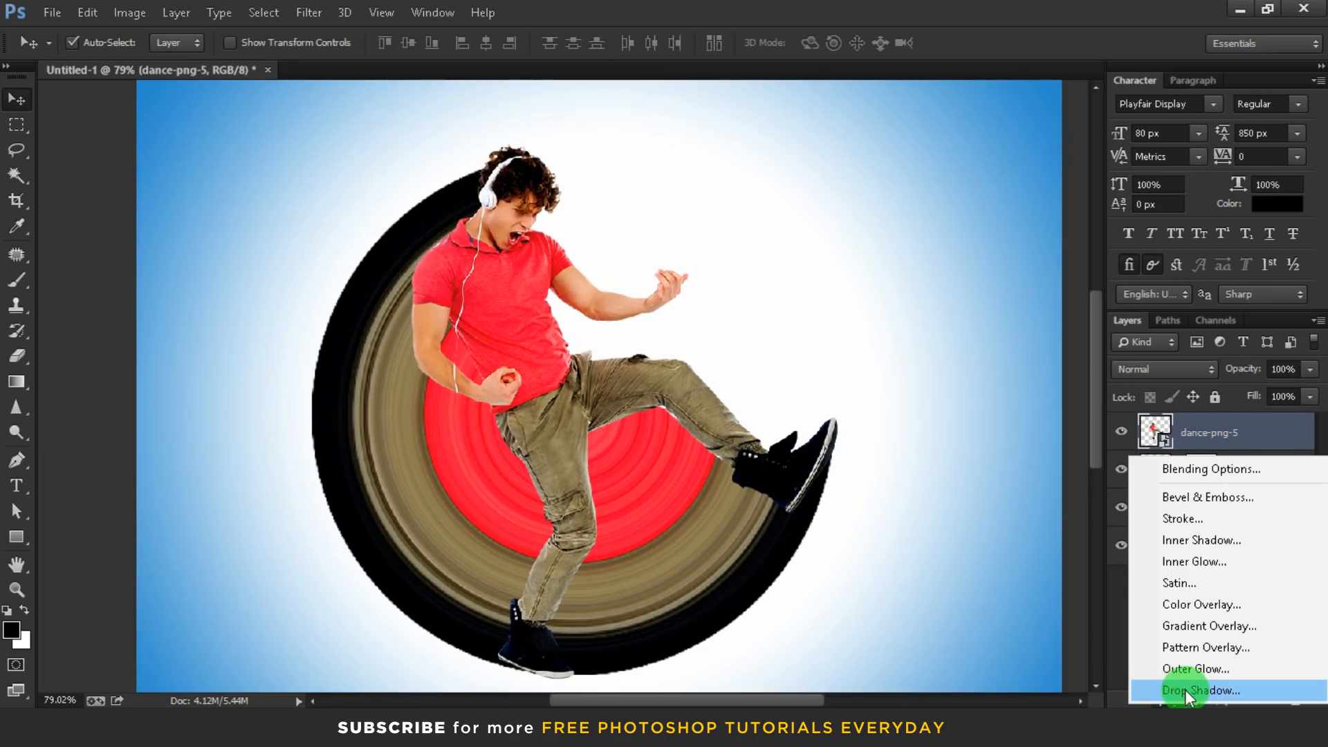
pyautogui.click(1190, 686)
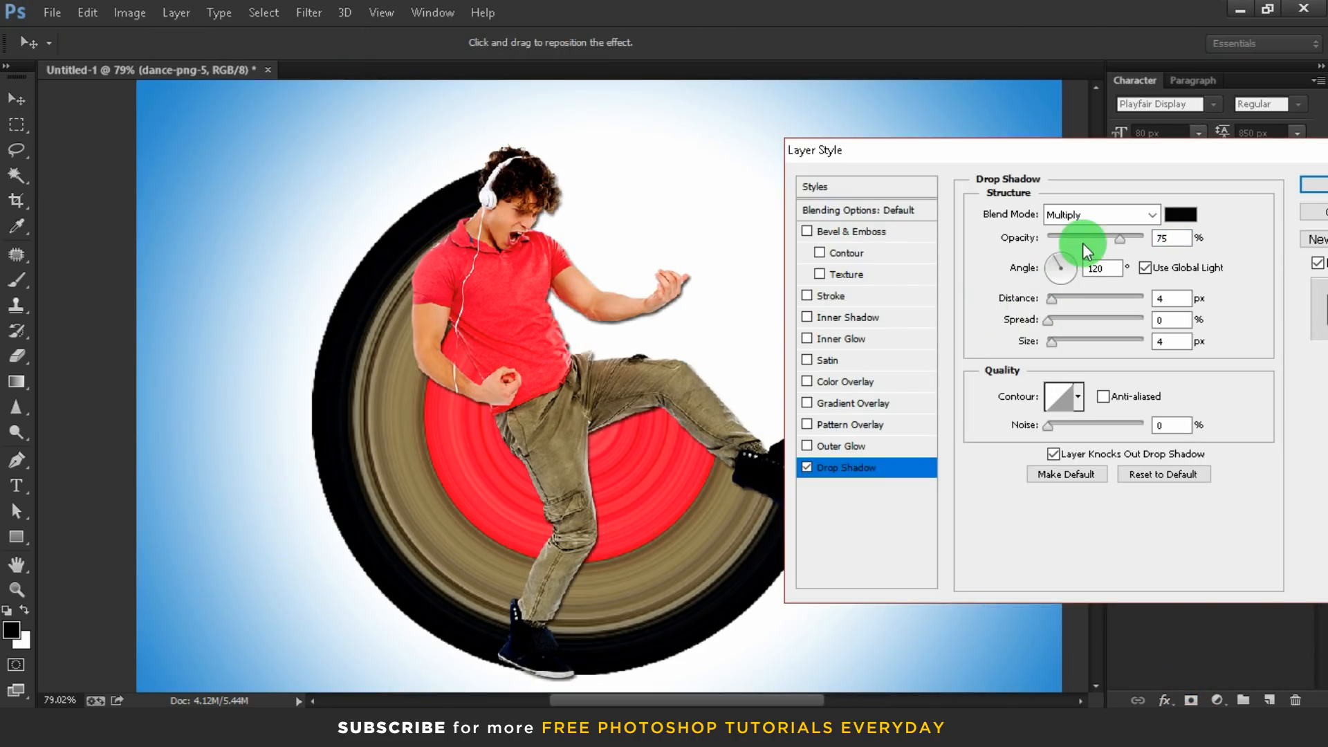
pyautogui.click(1069, 262)
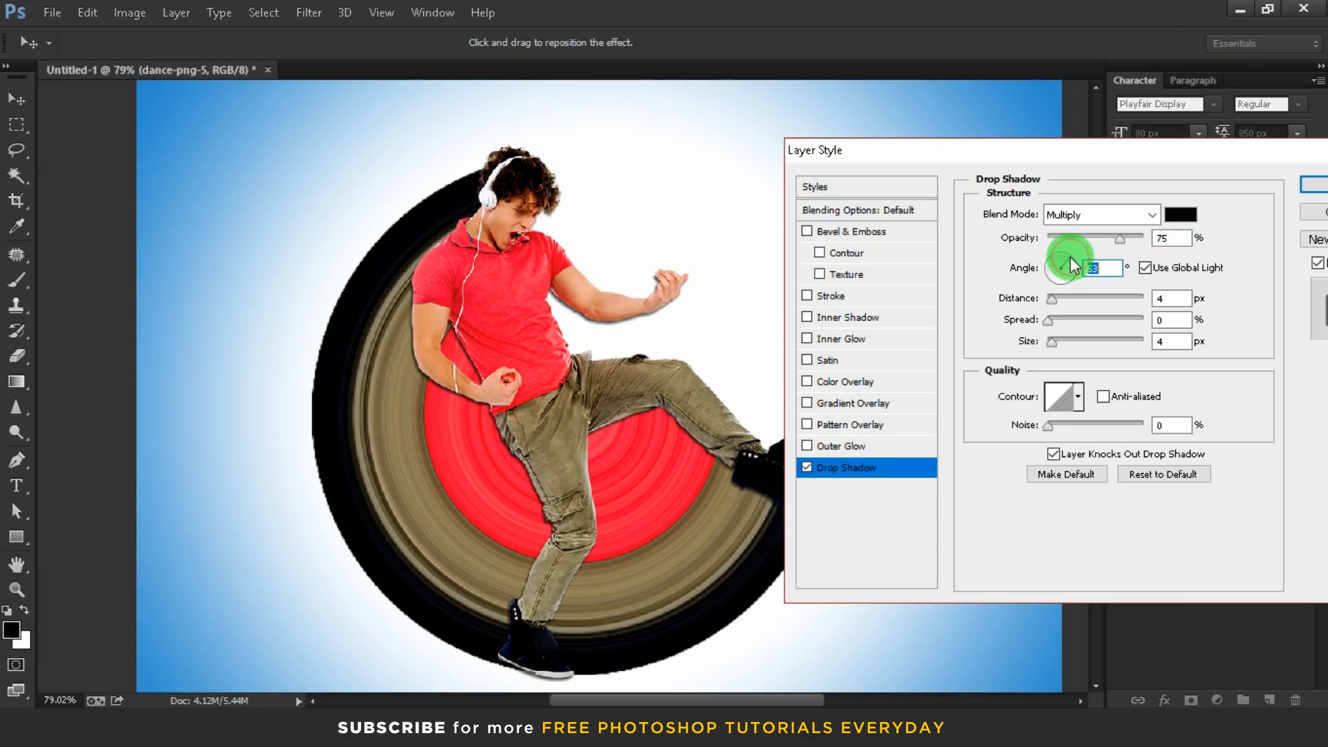
pyautogui.moveTo(1051, 343); pyautogui.dragTo(1066, 342)
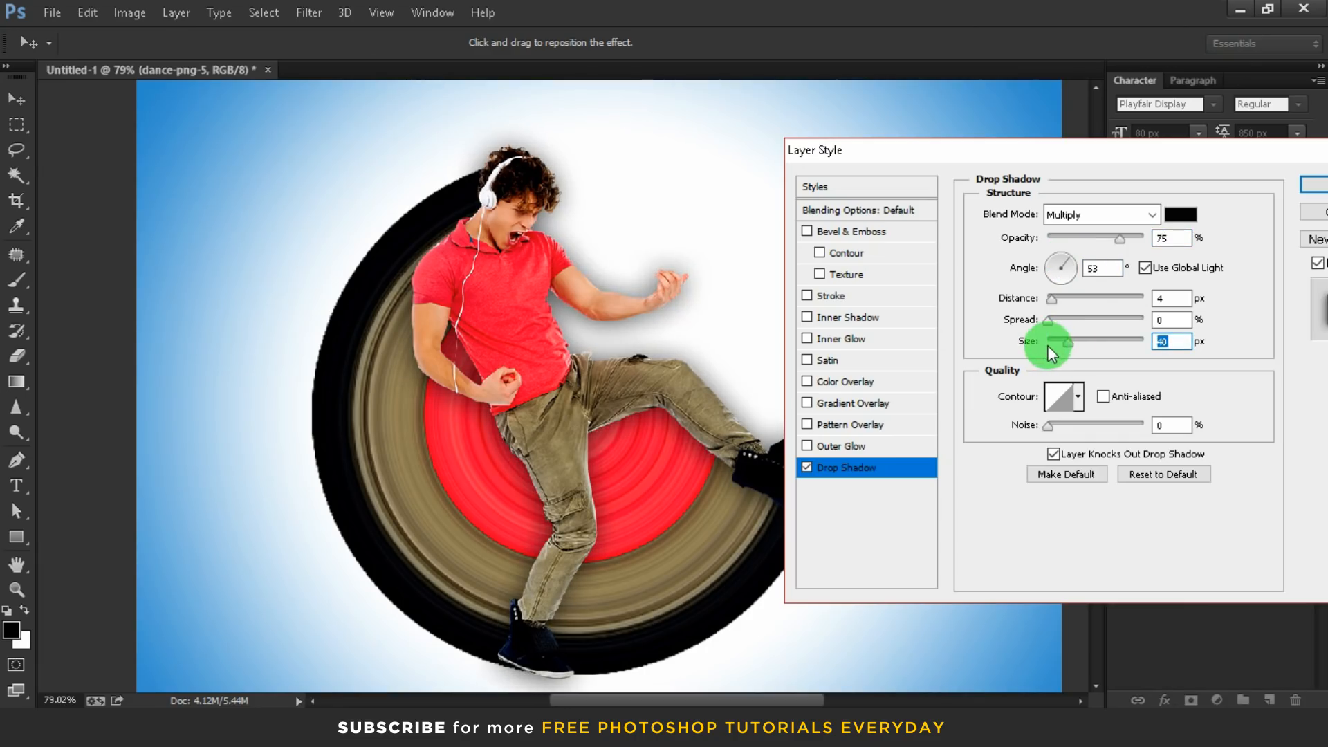
pyautogui.moveTo(1055, 296); pyautogui.dragTo(1117, 238)
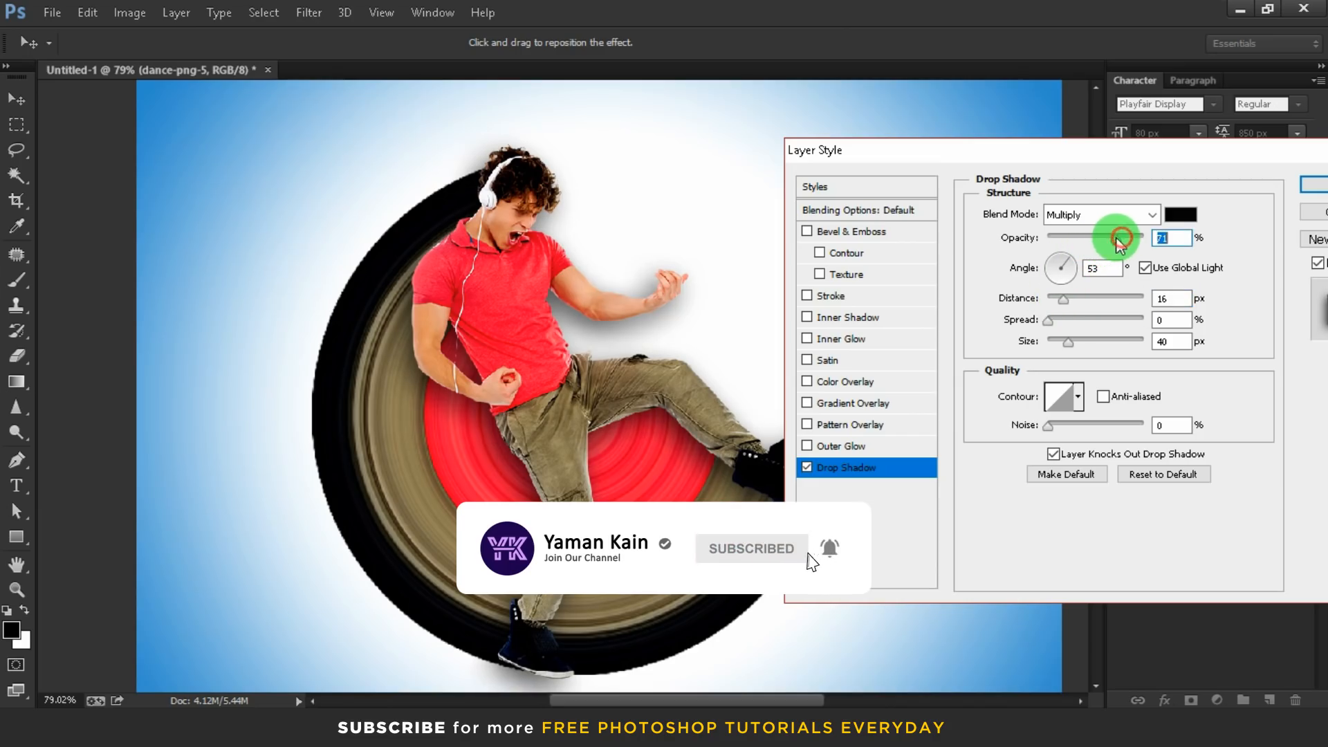
pyautogui.click(1311, 185)
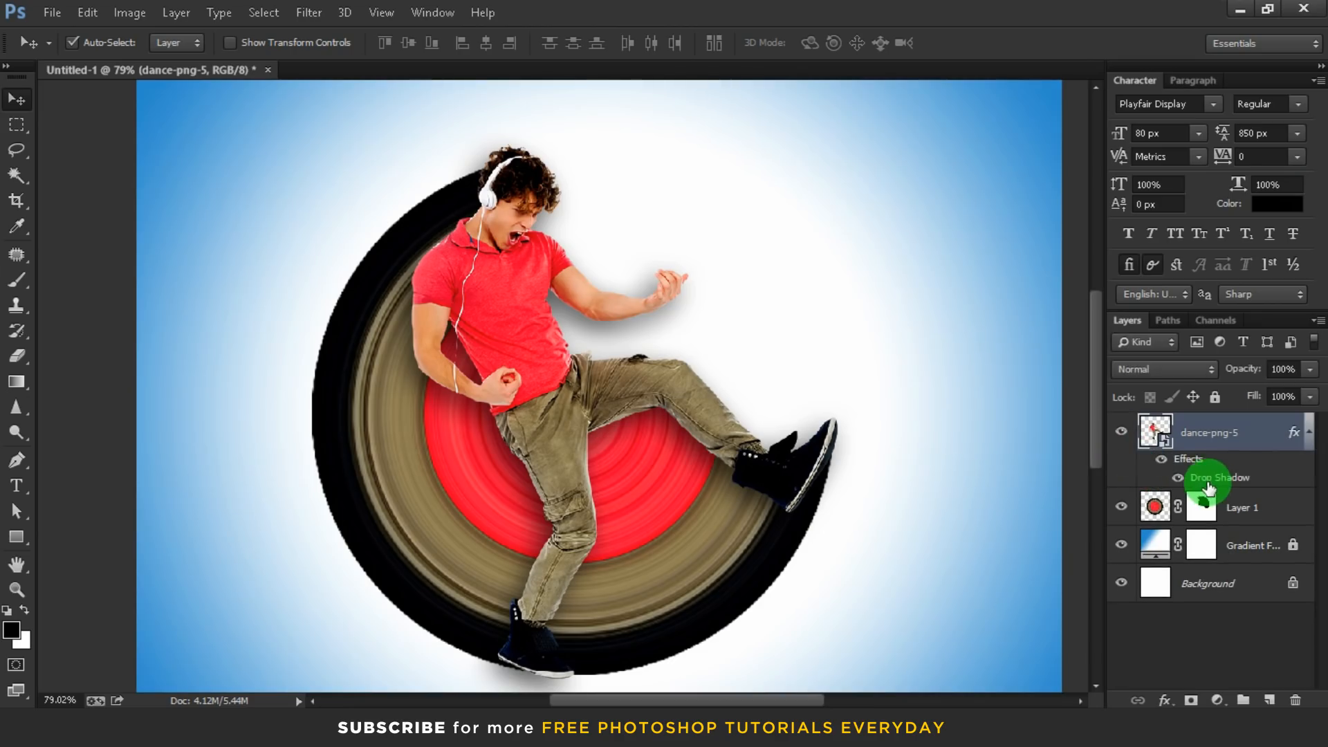
# - Convert the dancer's drop shadow effect into its own layer and select that shadow layer
pyautogui.rightClick(1207, 484)
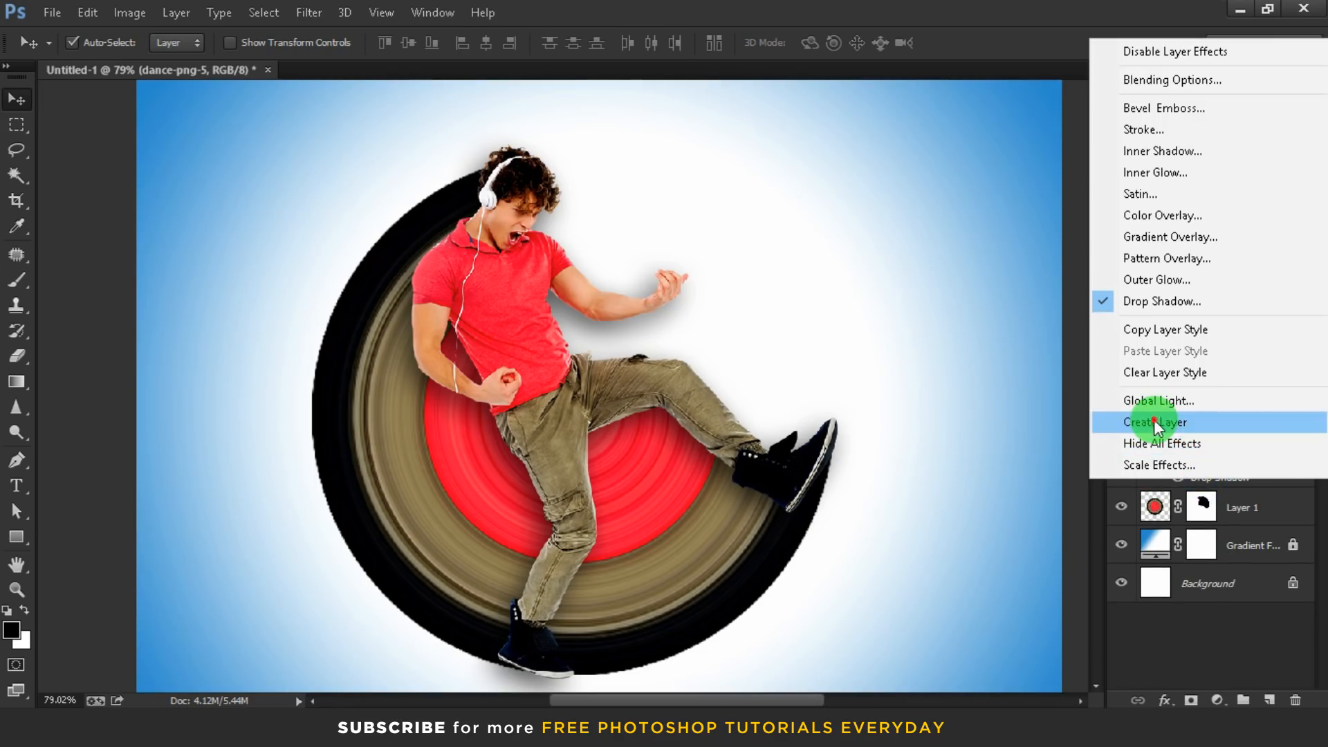
pyautogui.click(1160, 423)
pyautogui.click(1189, 470)
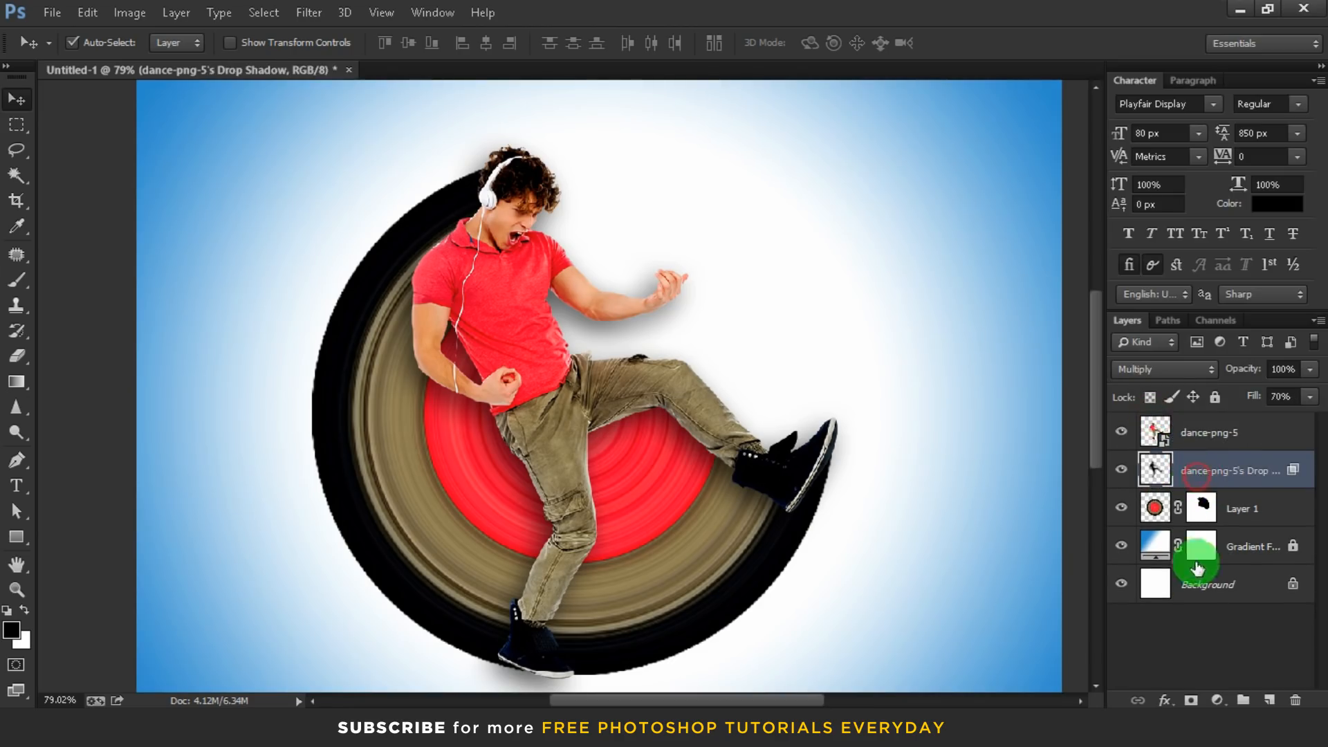
# - Add a layer mask to the shadow layer and erase the shadow around the outstretched arm and above the raised leg
pyautogui.click(1191, 700)
pyautogui.press('e')
pyautogui.moveTo(741, 353); pyautogui.dragTo(704, 357)
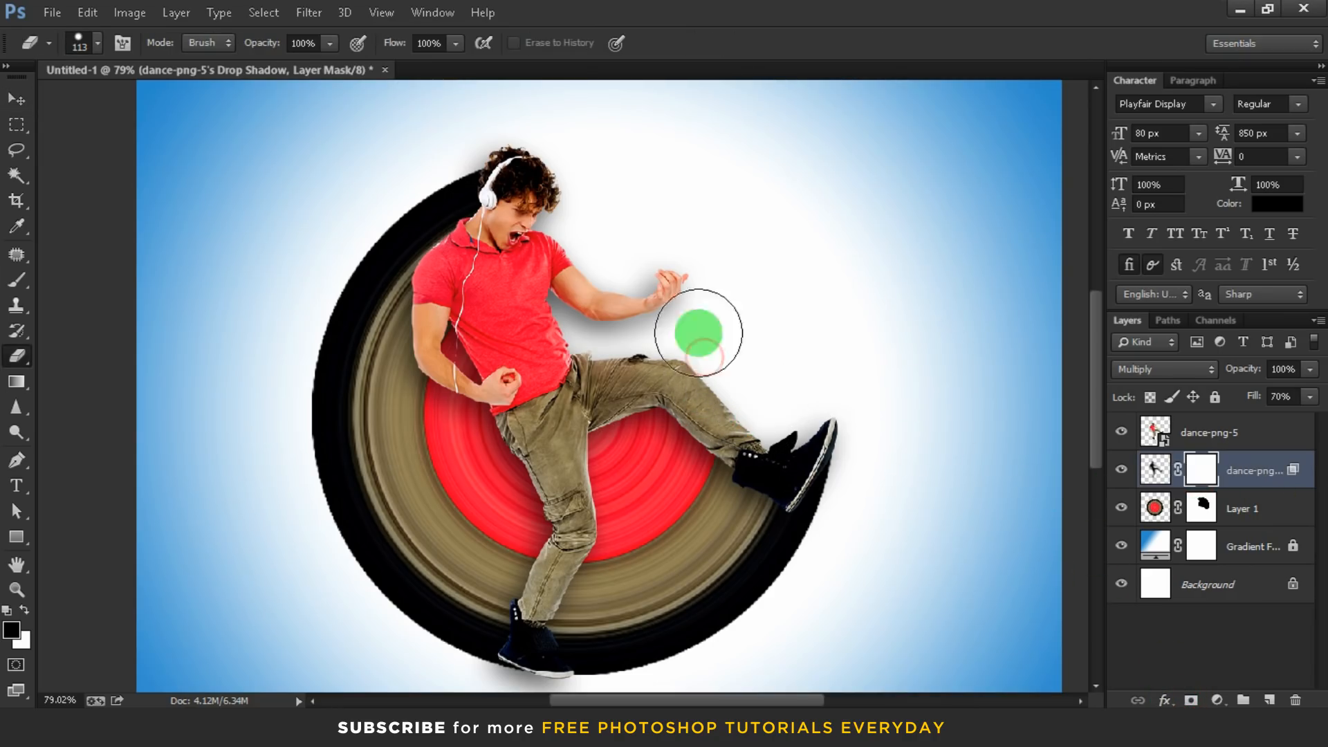
pyautogui.click(26, 617)
pyautogui.moveTo(739, 378)
pyautogui.mouseDown()
pyautogui.moveTo(775, 420)
pyautogui.moveTo(809, 396)
pyautogui.moveTo(671, 325)
pyautogui.moveTo(588, 325)
pyautogui.moveTo(572, 290)
pyautogui.moveTo(632, 263)
pyautogui.moveTo(694, 261)
pyautogui.moveTo(601, 240)
pyautogui.moveTo(546, 157)
pyautogui.moveTo(498, 129)
pyautogui.moveTo(463, 122)
pyautogui.moveTo(433, 137)
pyautogui.moveTo(515, 131)
pyautogui.moveTo(568, 164)
pyautogui.moveTo(565, 216)
pyautogui.moveTo(551, 227)
pyautogui.moveTo(583, 301)
pyautogui.moveTo(578, 384)
pyautogui.mouseUp()
pyautogui.press('v')
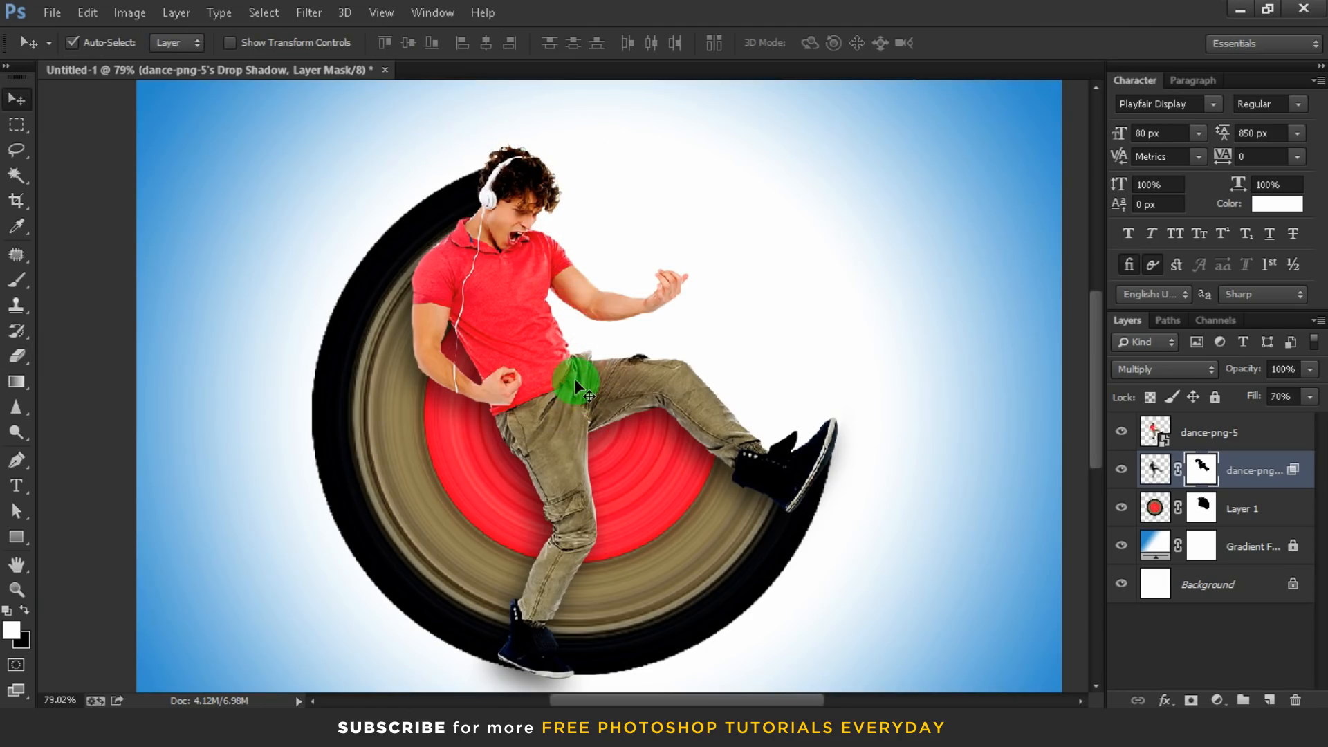
# - Add a new layer above the dancer and paint one soft black spot beside the disc with a 171 px brush at 100% opacity
pyautogui.scroll(-1, 557, 429)
pyautogui.moveTo(558, 430); pyautogui.dragTo(560, 345)
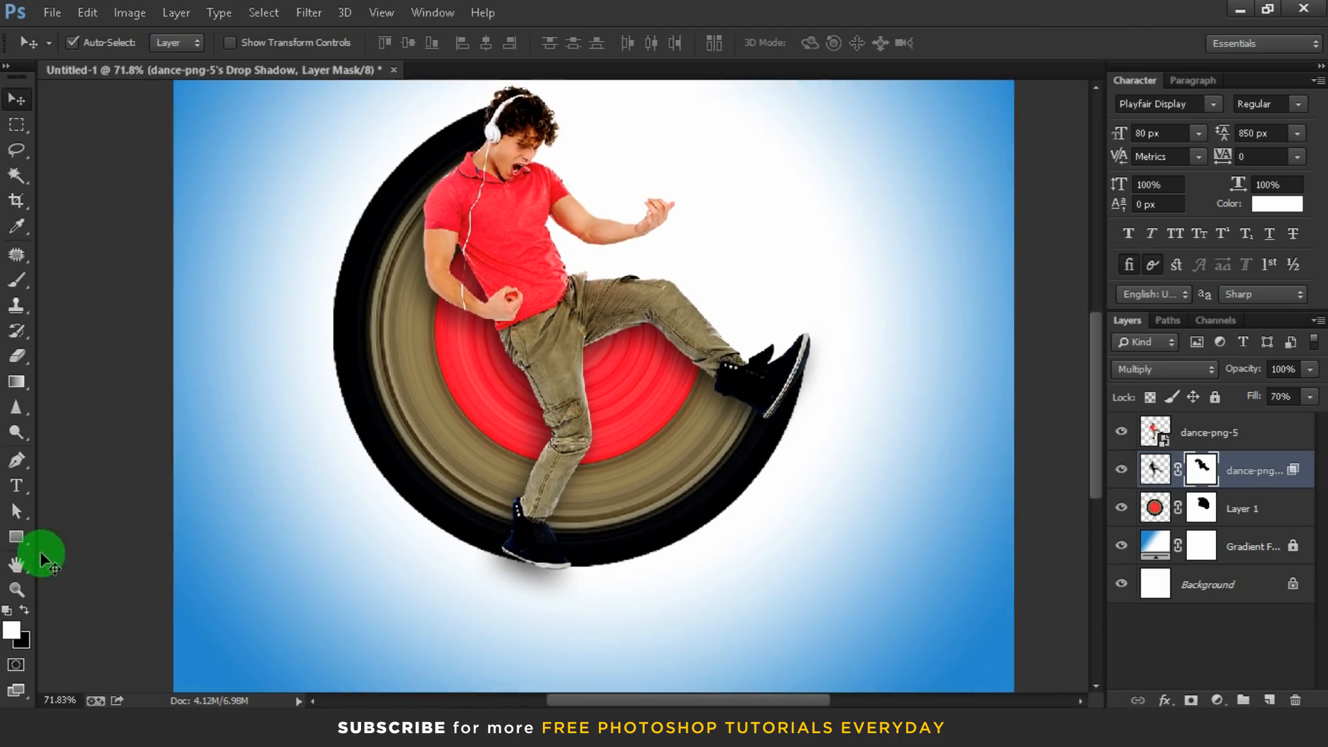
pyautogui.click(1218, 434)
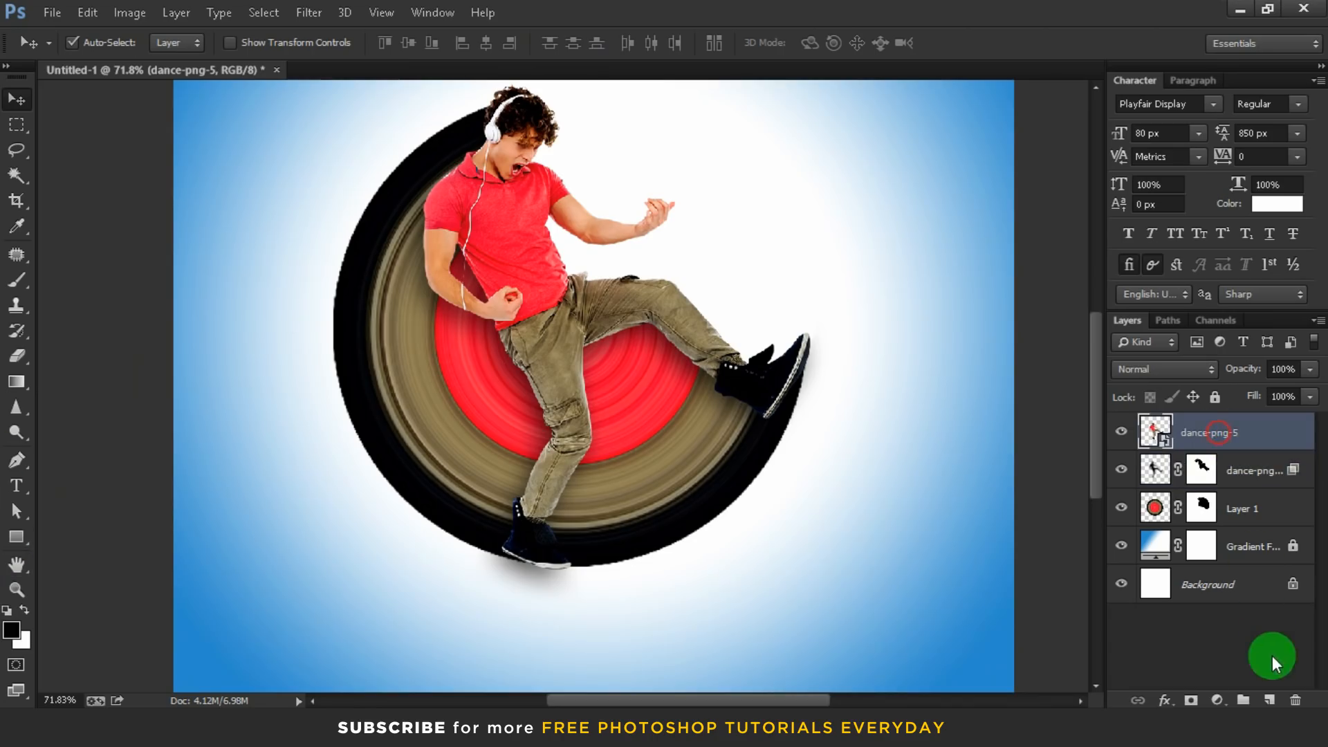
pyautogui.click(1271, 699)
pyautogui.press('b')
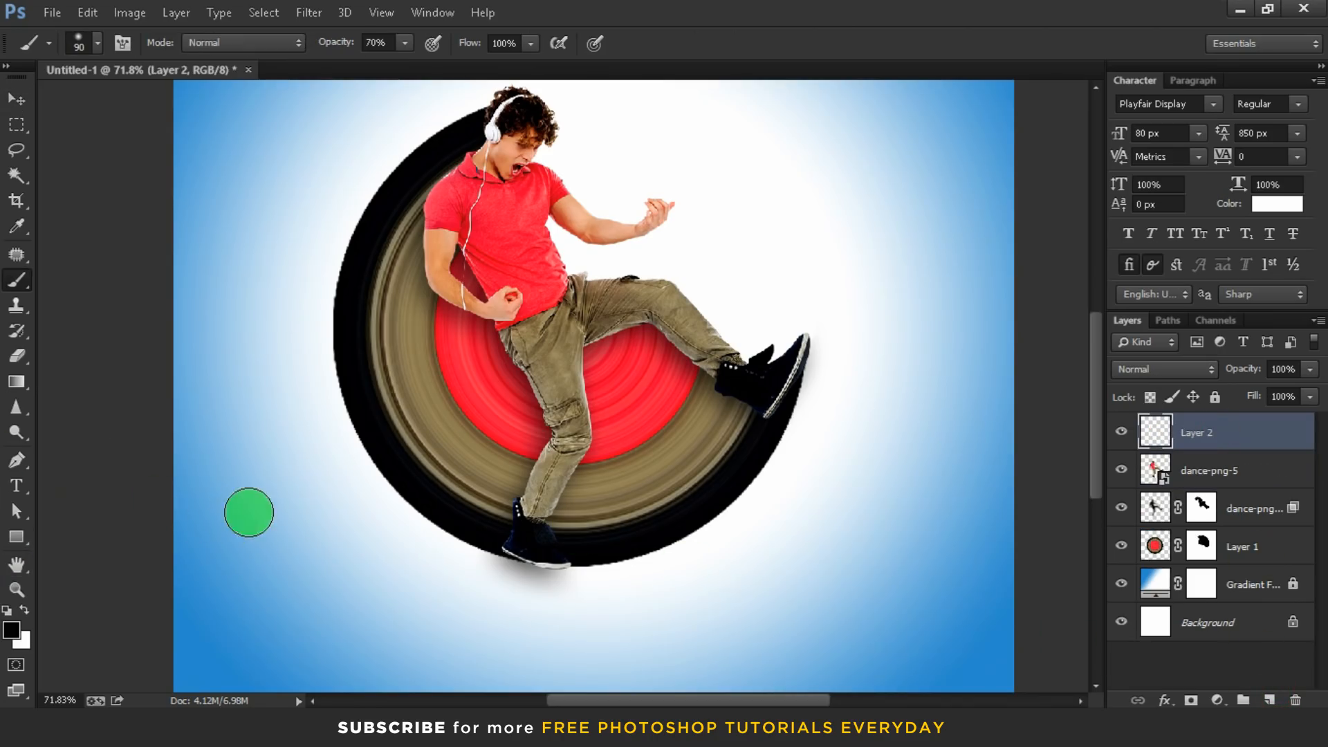
pyautogui.moveTo(271, 508); pyautogui.dragTo(283, 509)
pyautogui.moveTo(295, 401); pyautogui.dragTo(260, 187)
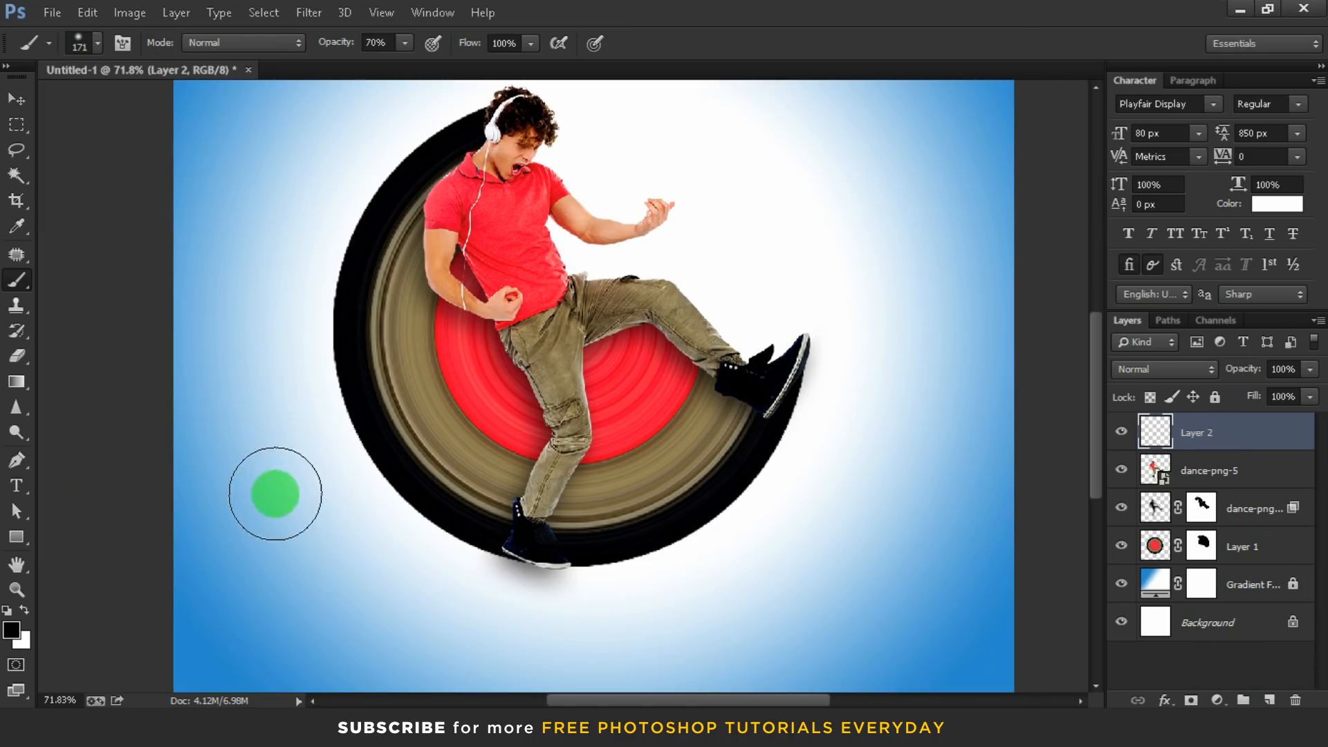
pyautogui.moveTo(320, 47); pyautogui.dragTo(400, 74)
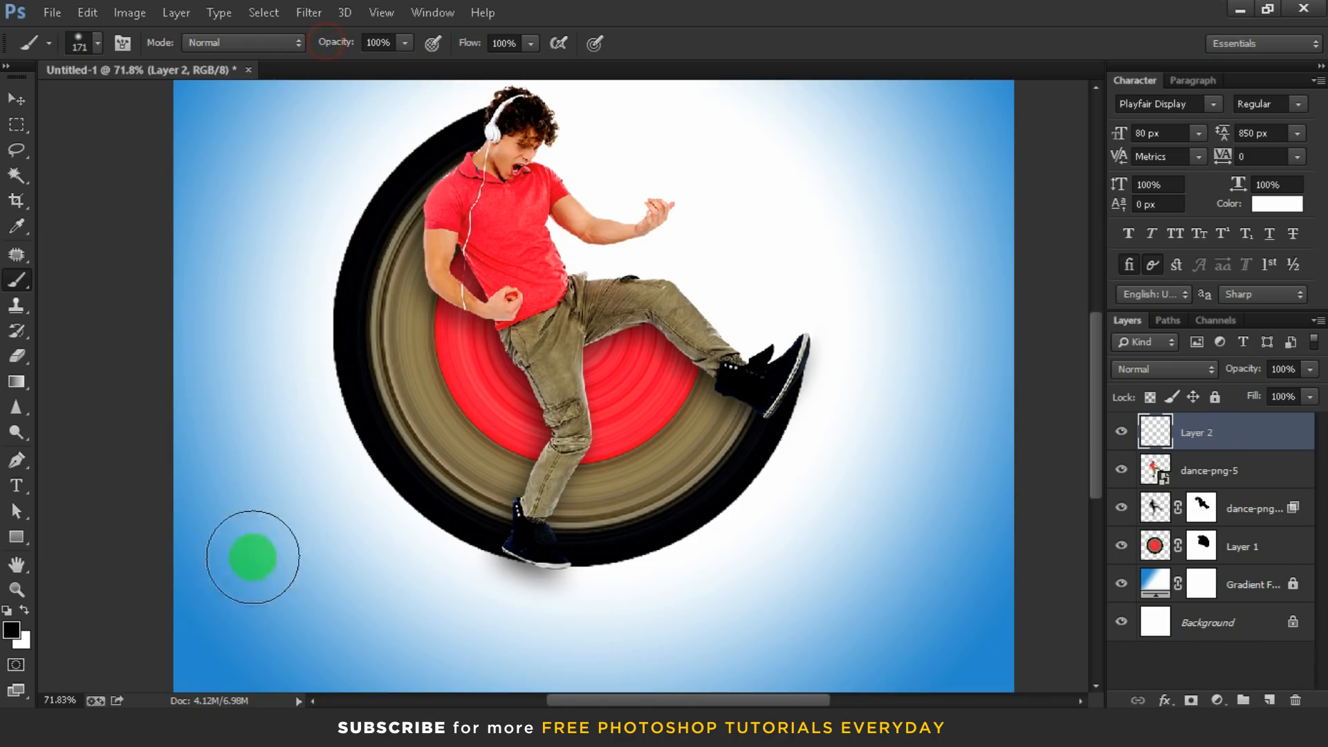
pyautogui.moveTo(287, 524); pyautogui.dragTo(300, 518)
pyautogui.press('v')
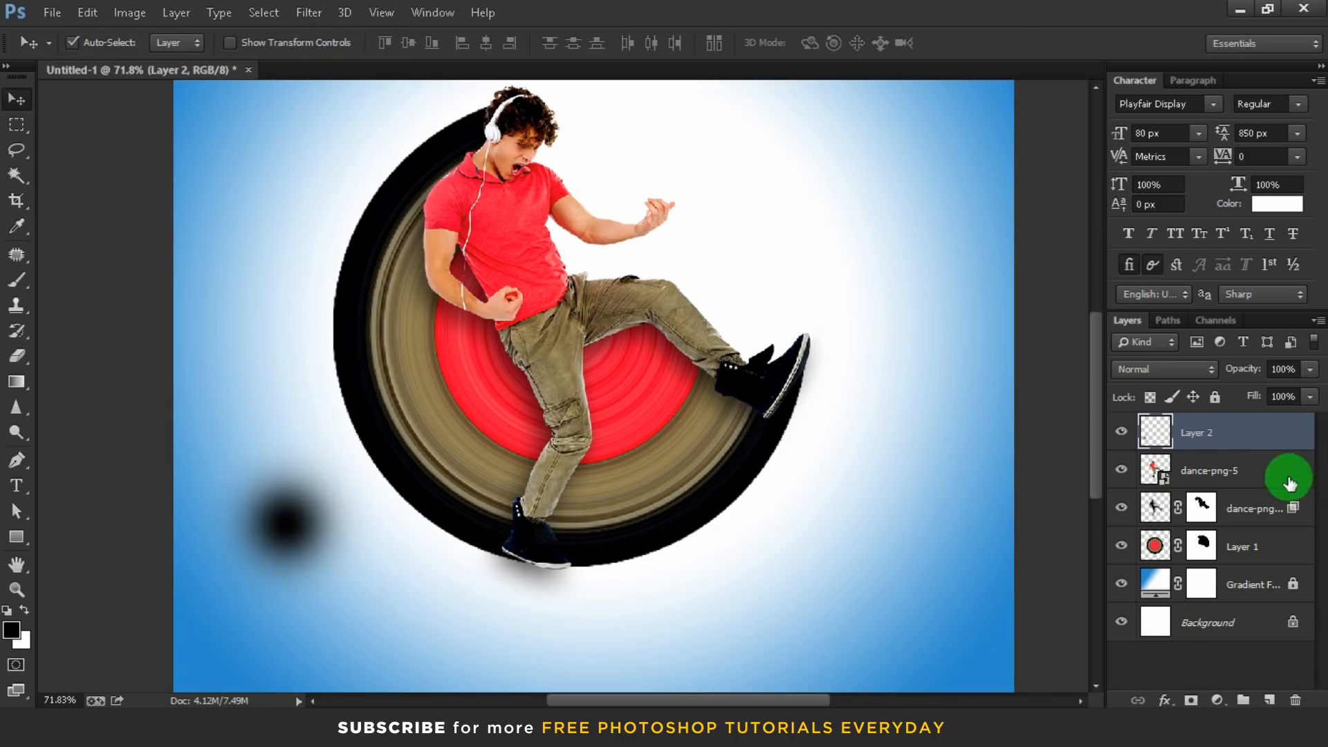
# - Duplicate the black spot layer and scale the copy to about 38% around its centre
pyautogui.moveTo(1229, 431); pyautogui.dragTo(1272, 695)
pyautogui.hotkey('ctrl', 't')
pyautogui.moveTo(381, 429); pyautogui.dragTo(325, 487)
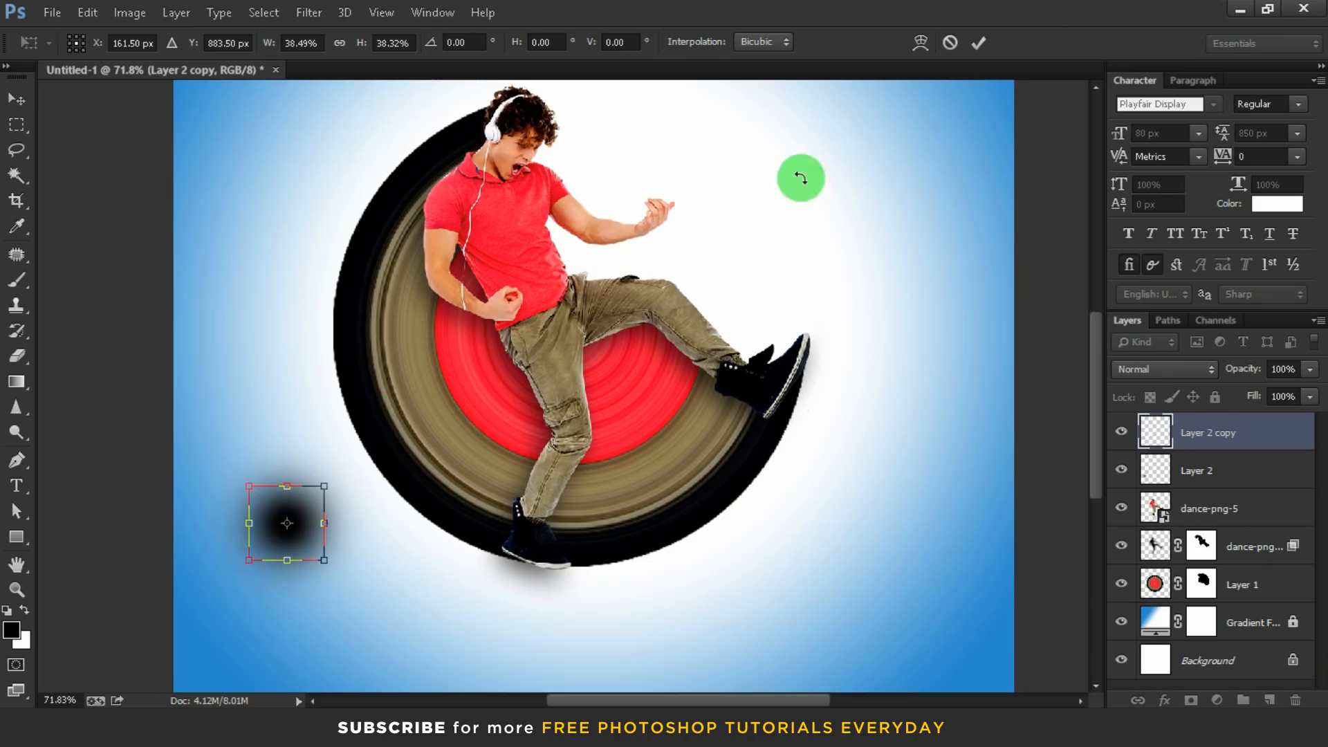
pyautogui.click(982, 47)
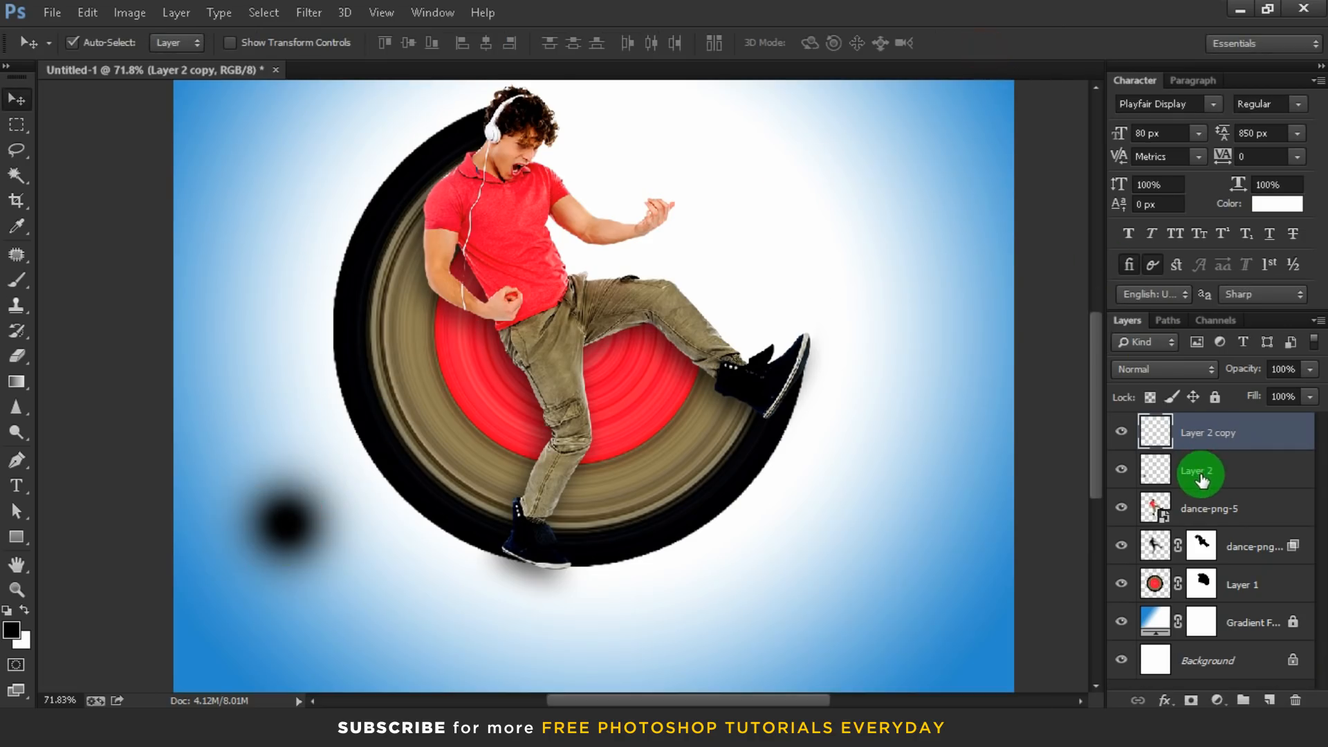
# - Transform both spot layers together into a flat ground shadow under the standing foot, 340.29% wide and 31.75% high
pyautogui.keyDown('shift'); pyautogui.click(1202, 476); pyautogui.keyUp('shift')
pyautogui.hotkey('ctrl', 't')
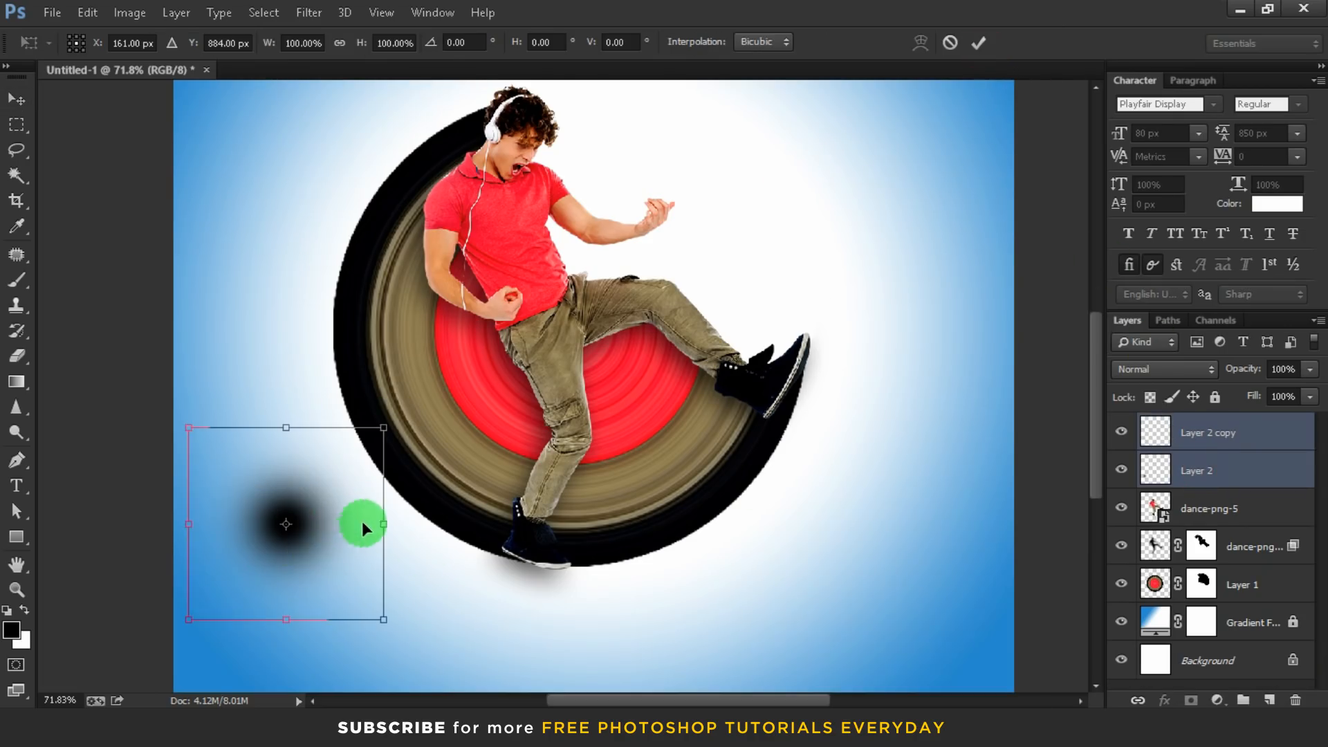
pyautogui.moveTo(377, 524); pyautogui.dragTo(690, 524)
pyautogui.moveTo(233, 510); pyautogui.dragTo(491, 540)
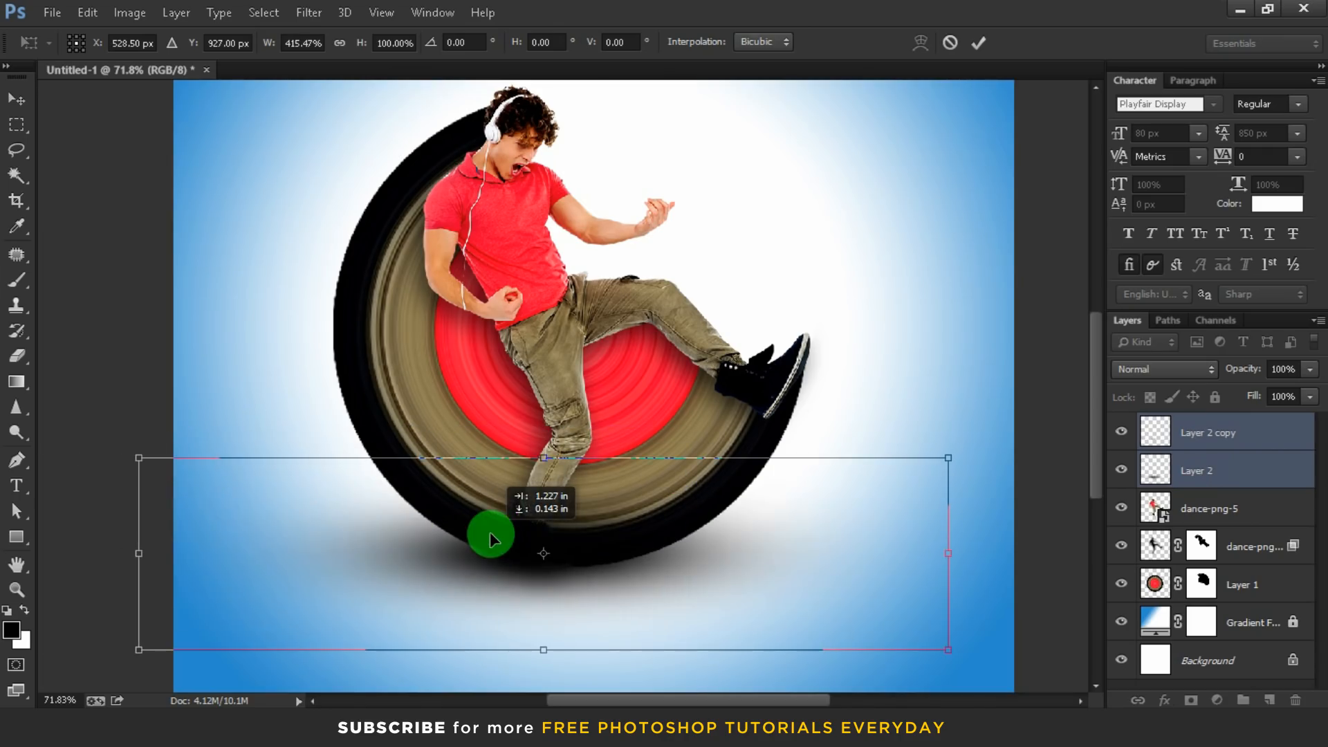
pyautogui.moveTo(544, 458); pyautogui.dragTo(543, 523)
pyautogui.moveTo(946, 557); pyautogui.dragTo(875, 559)
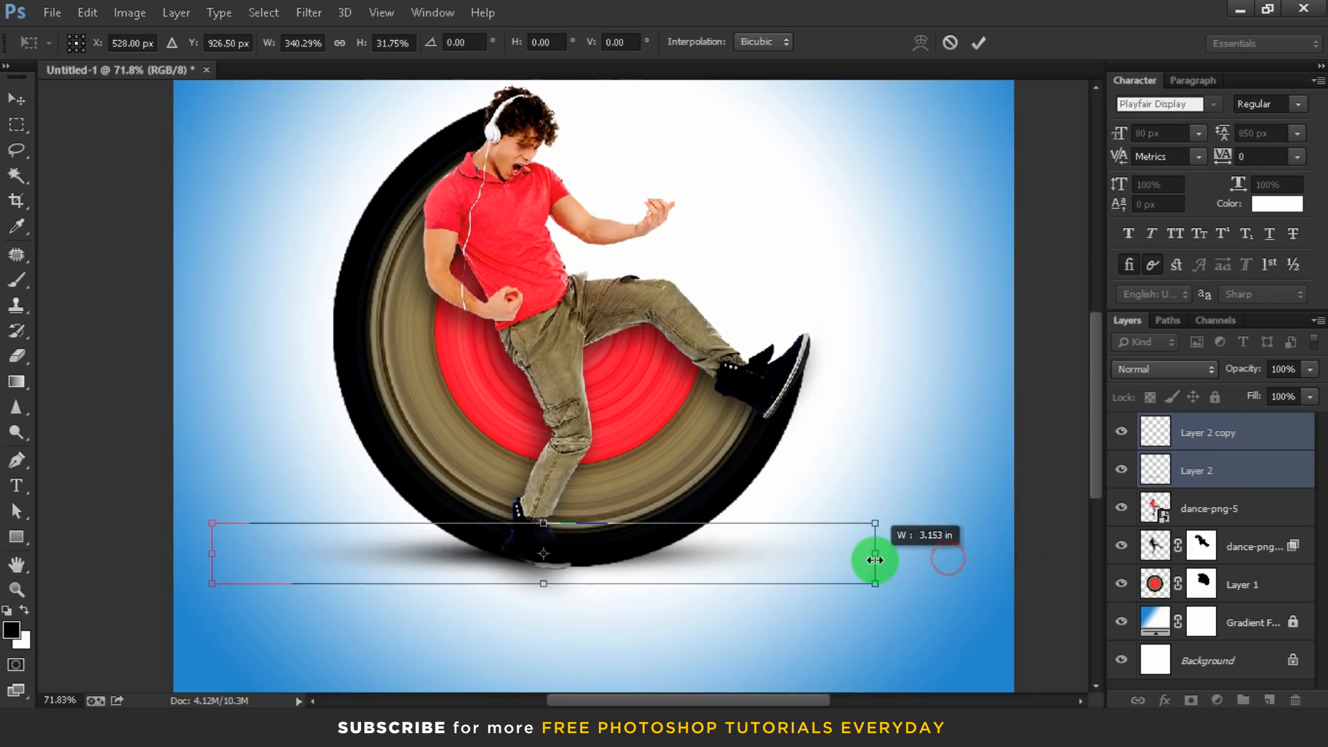
pyautogui.press('Return')
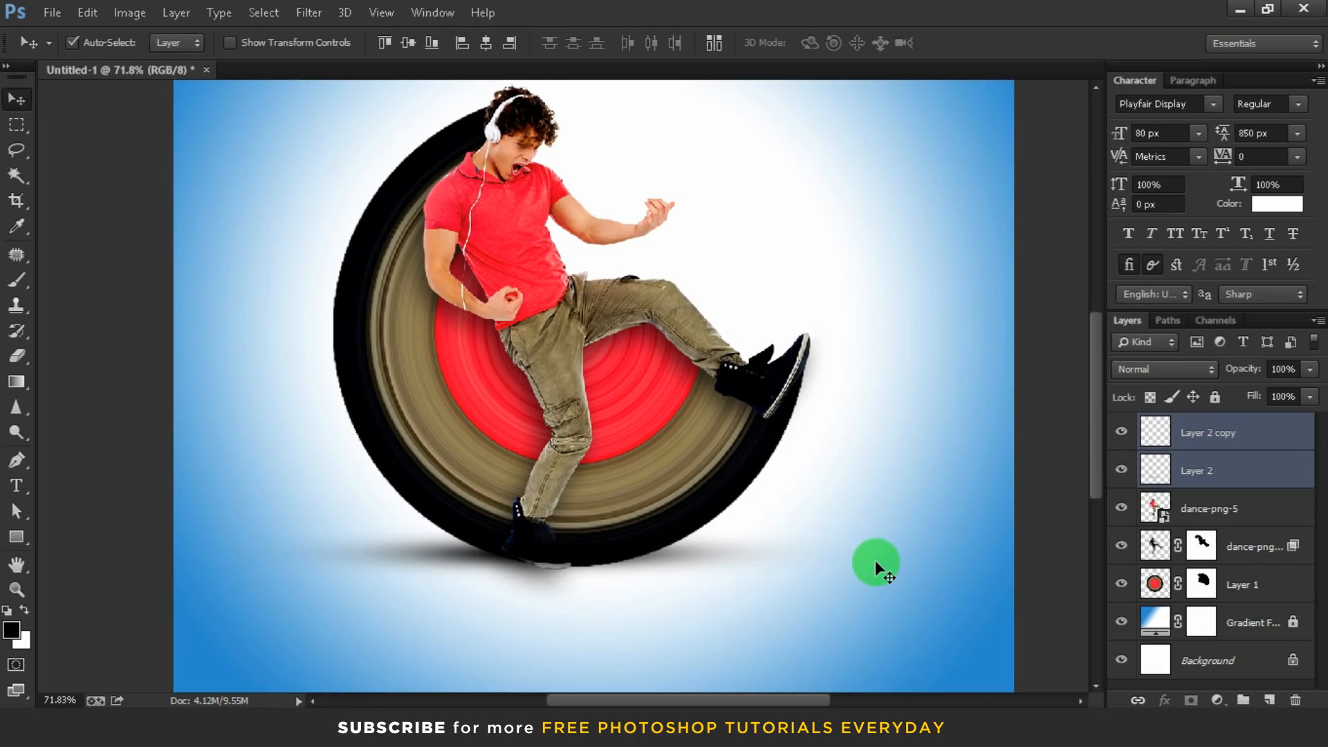
# - Move both ground shadow layers below the dancer layer and nudge the shadow slightly down
pyautogui.hotkey('ctrl', '[')
pyautogui.hotkey('ctrl', '[')
pyautogui.hotkey('ctrl', '[')
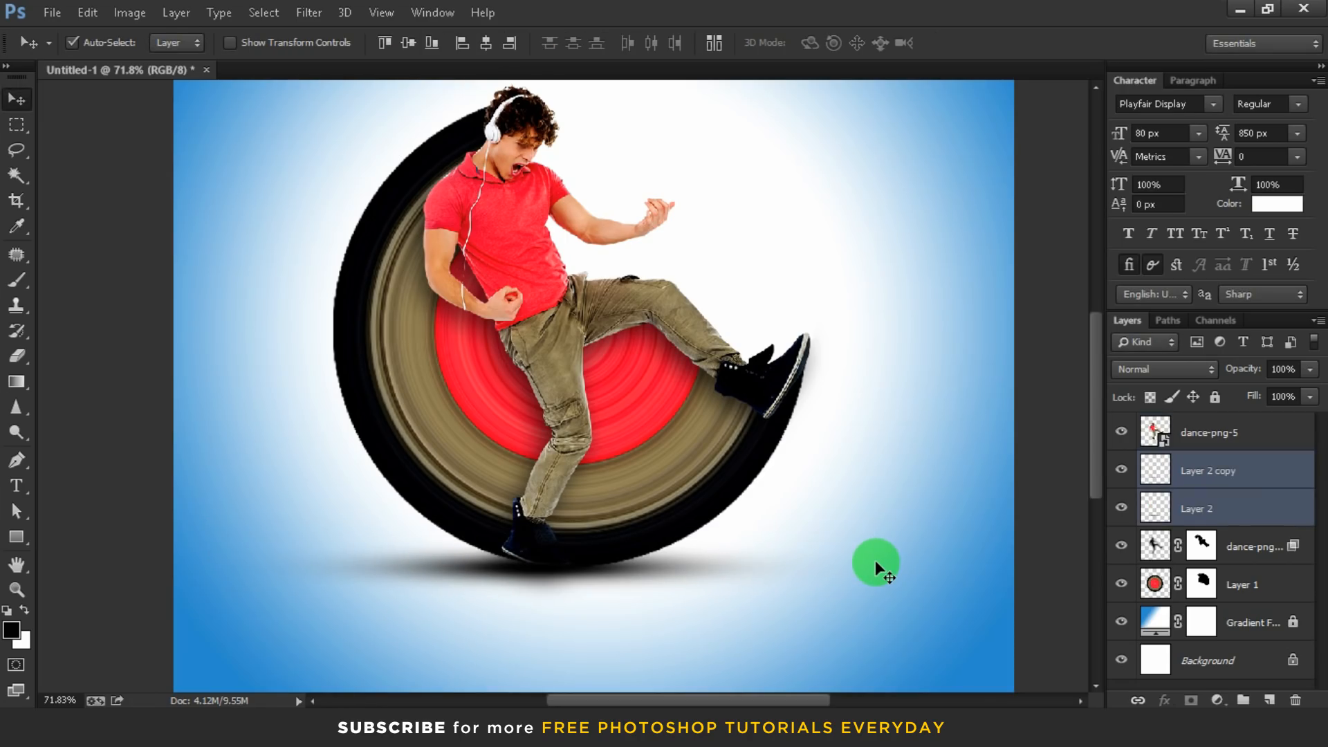